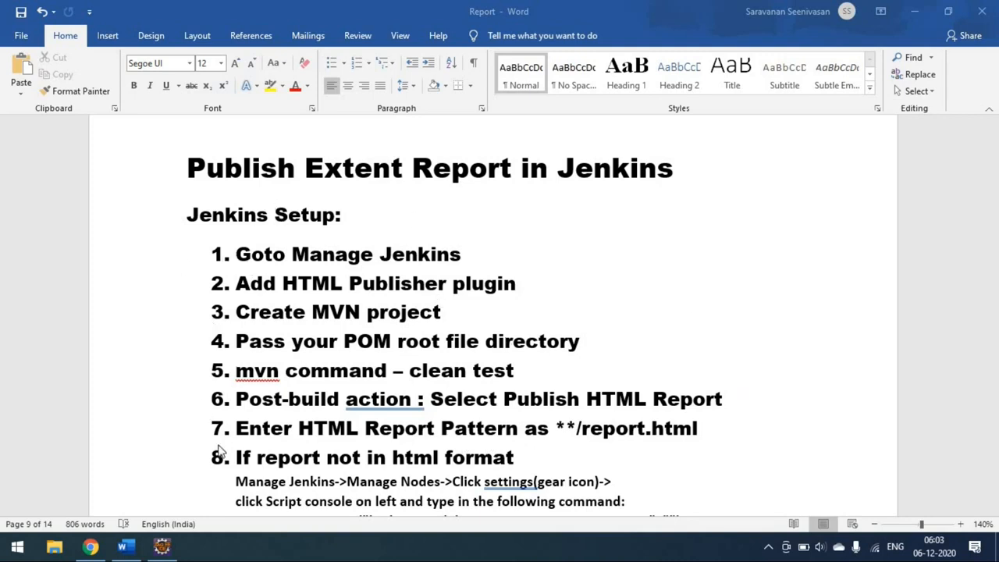
Step: Switch to Jenkins in Chrome and open the plugin management page
left_click(100, 549)
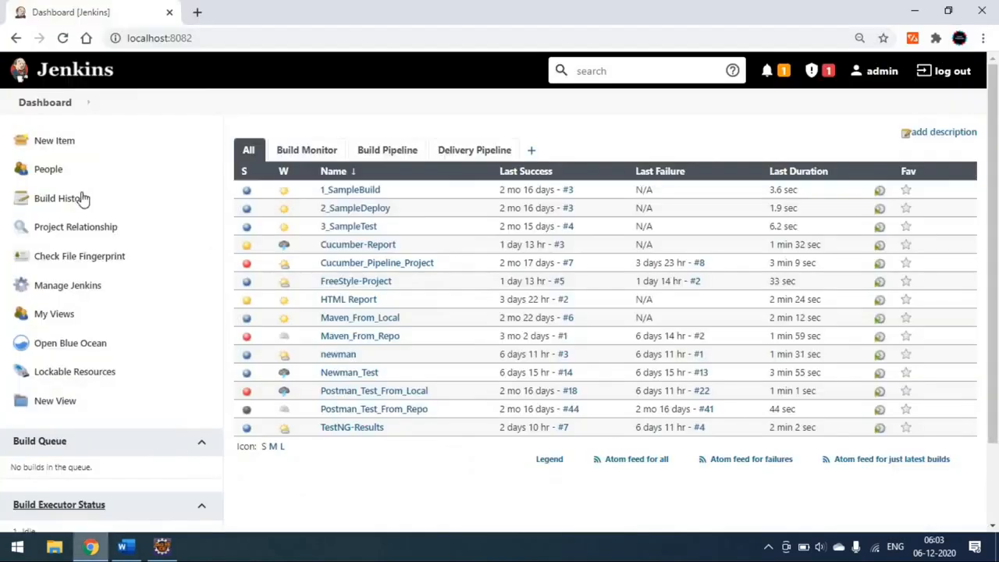
left_click(76, 104)
mouse_move(80, 239)
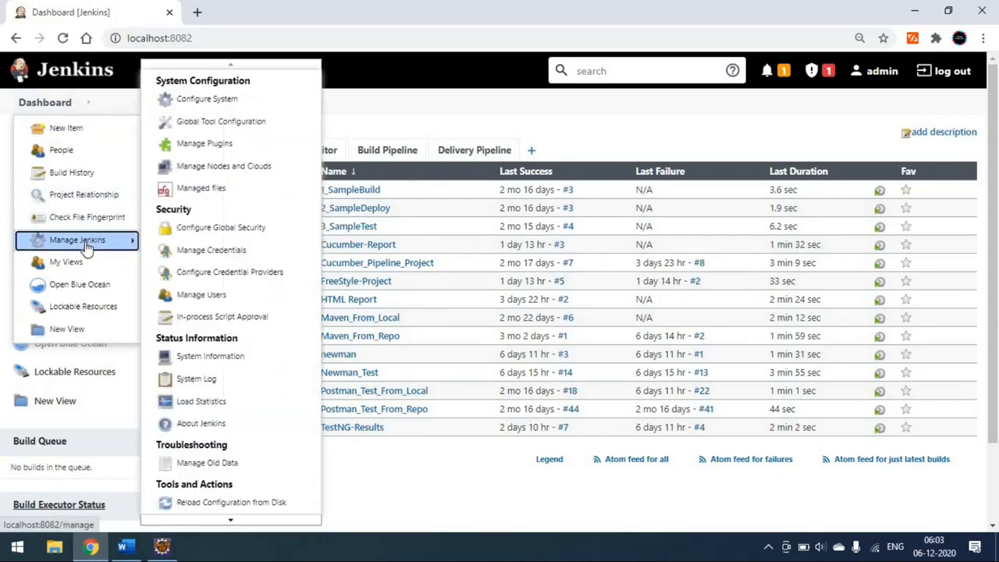
left_click(210, 145)
left_click(123, 547)
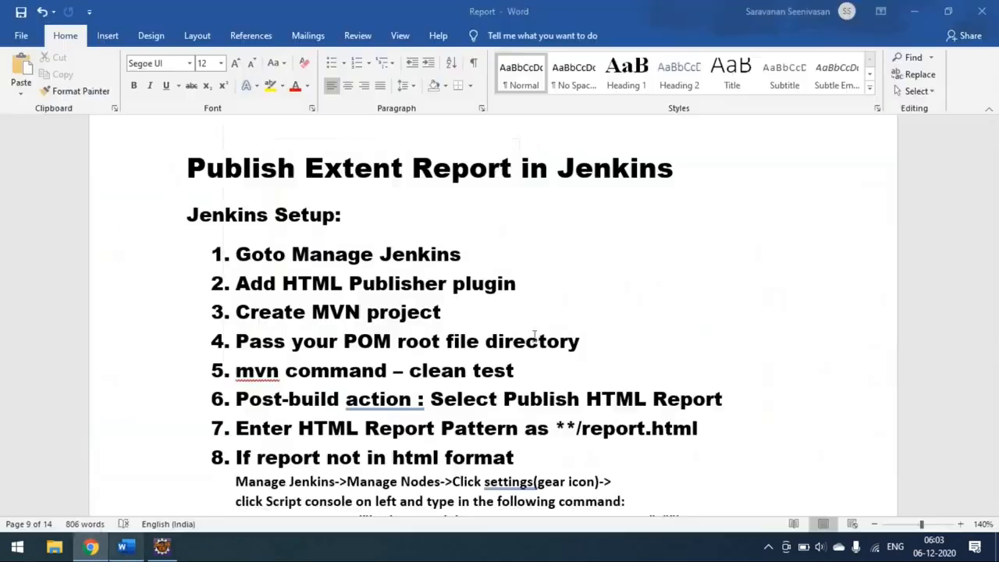
key("alt+Tab")
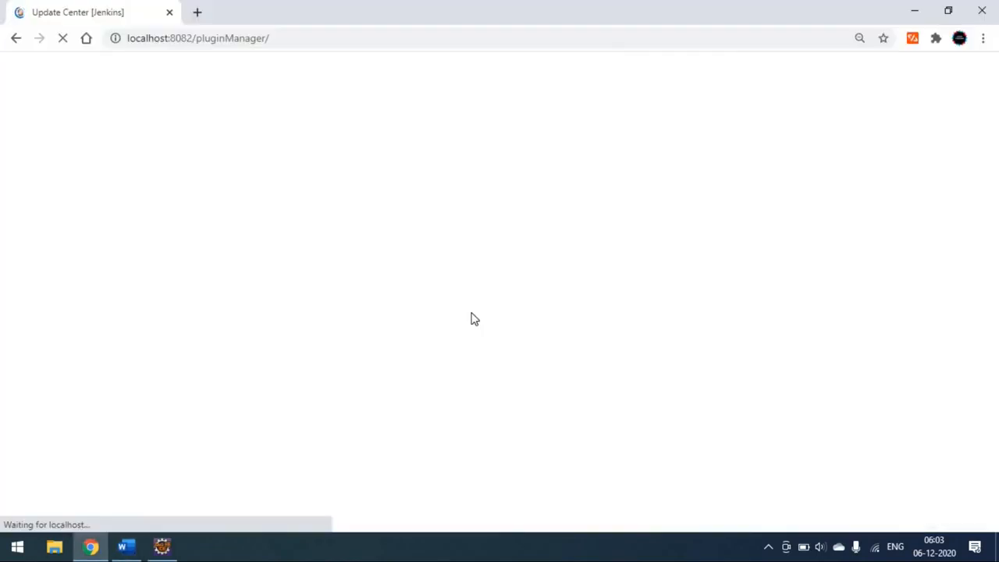
Step: Filter the installed plugins by "Html" to check for the HTML Publisher plugin
left_click(365, 177)
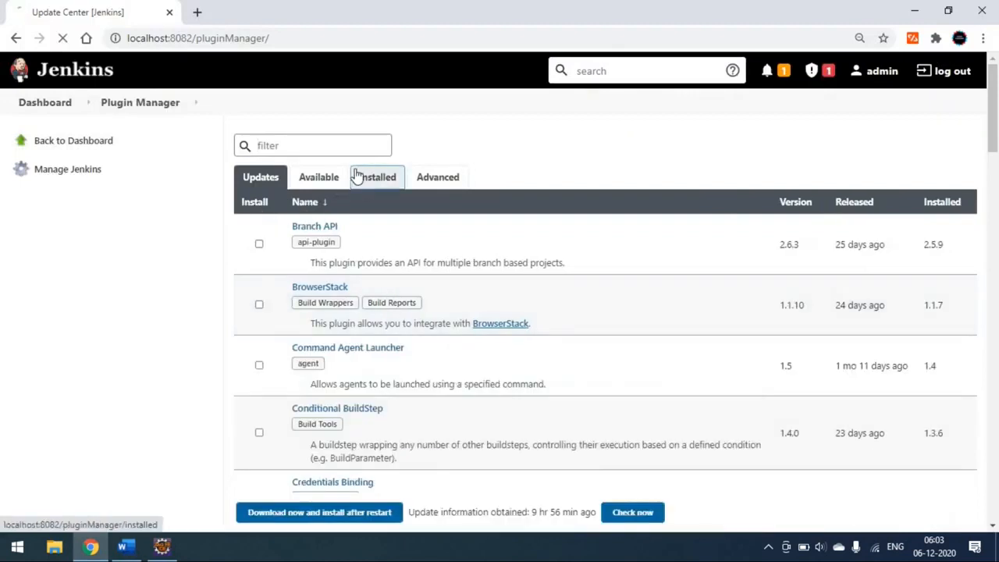
left_click(334, 146)
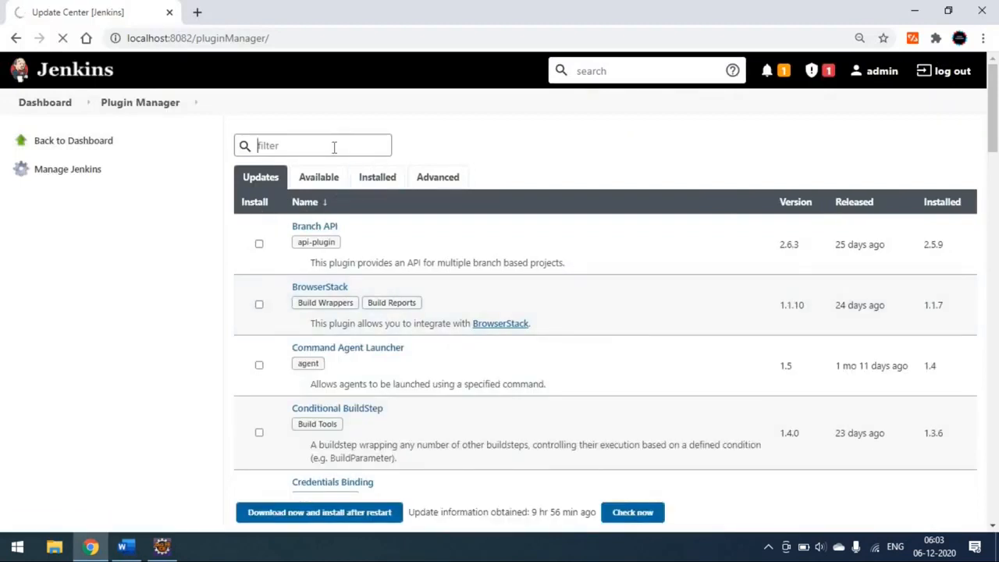
left_click(384, 179)
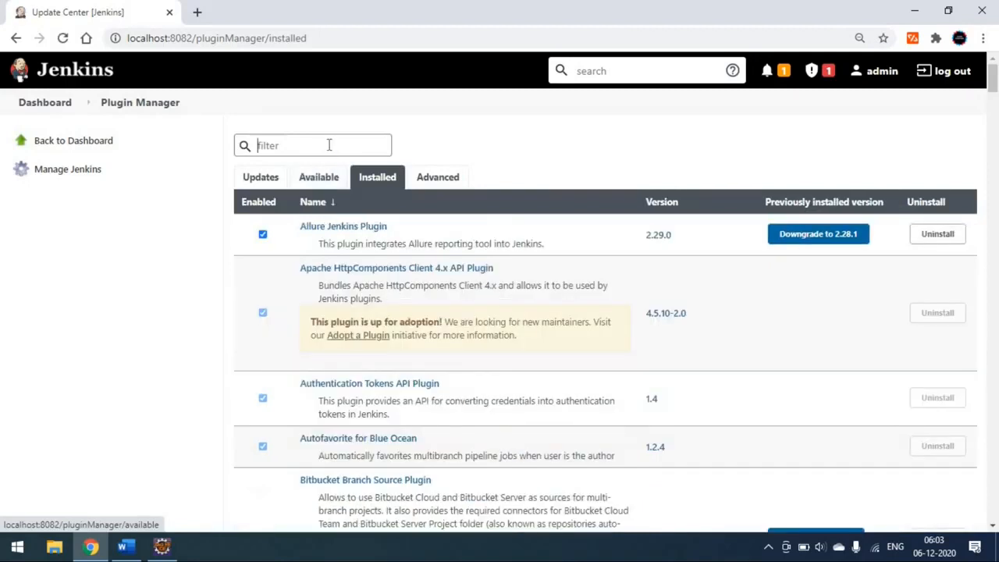
type("Html")
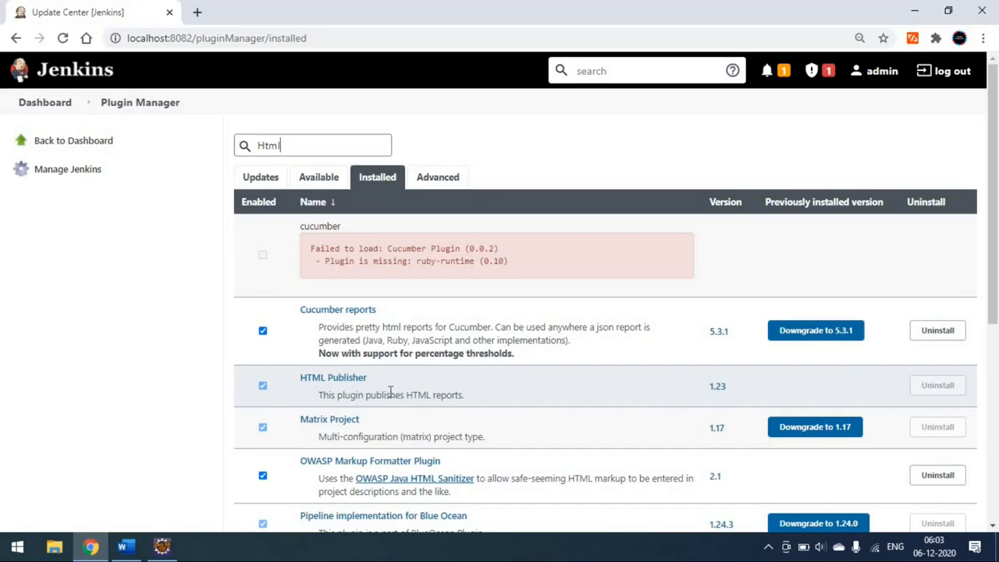
Step: Create a new Maven project item named Extent-Report from the Jenkins dashboard
left_click(47, 104)
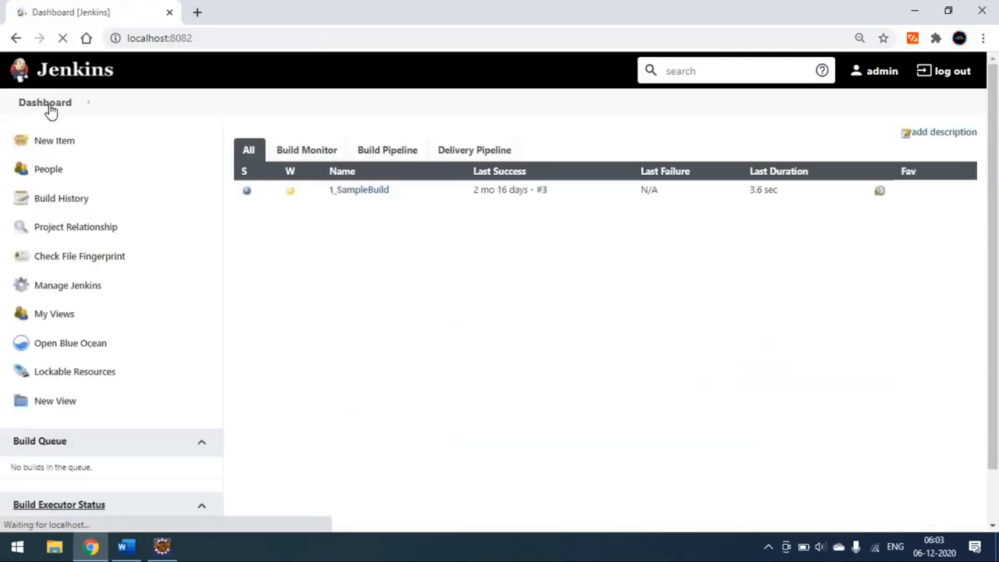
left_click(60, 146)
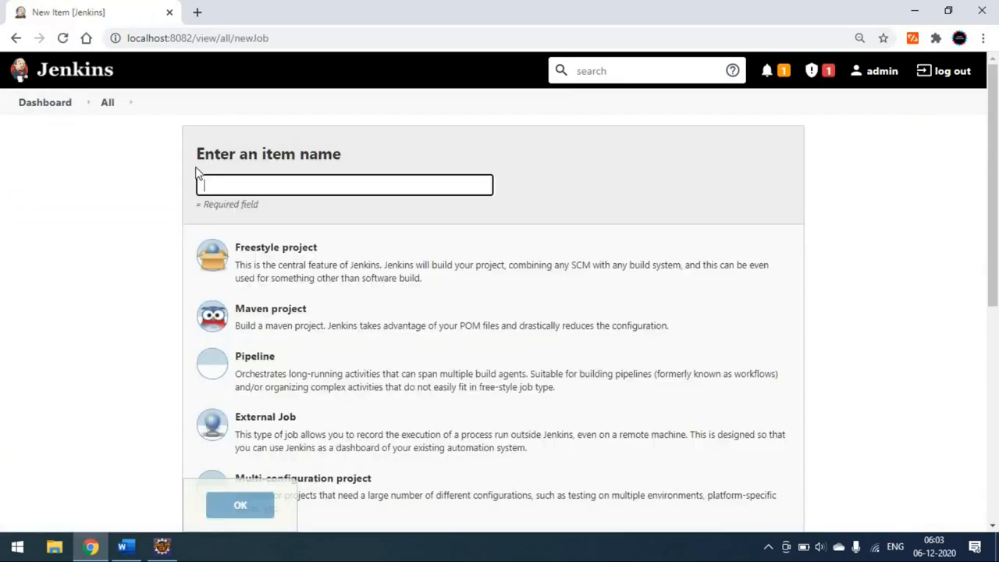
left_click(219, 187)
type("Exter")
type("t-")
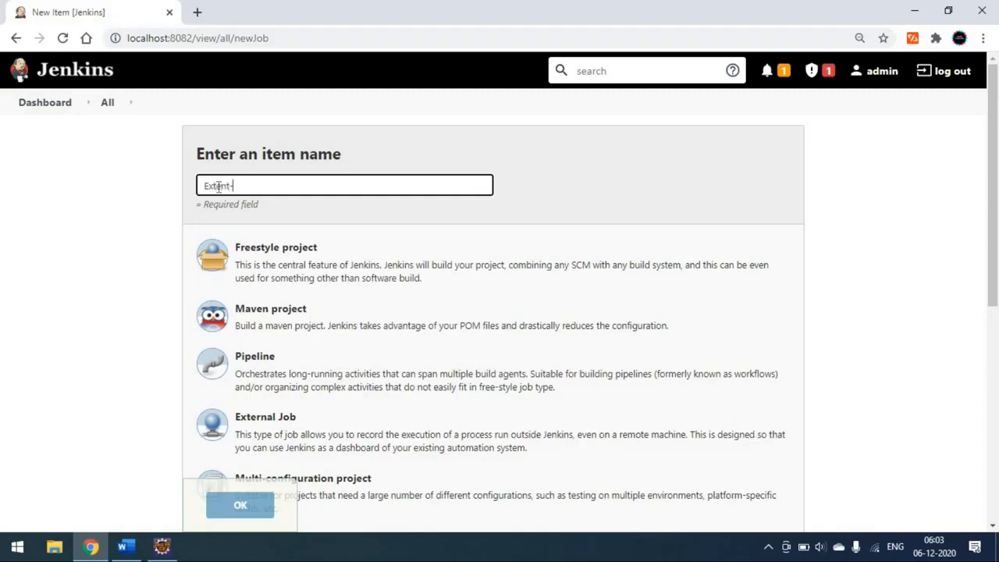
type("Report")
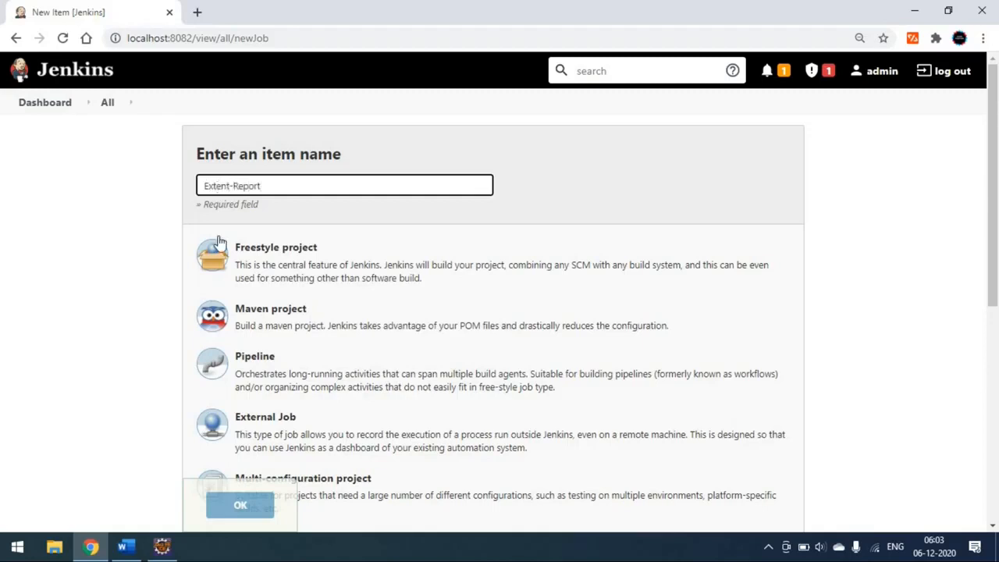
left_click(304, 326)
left_click(240, 505)
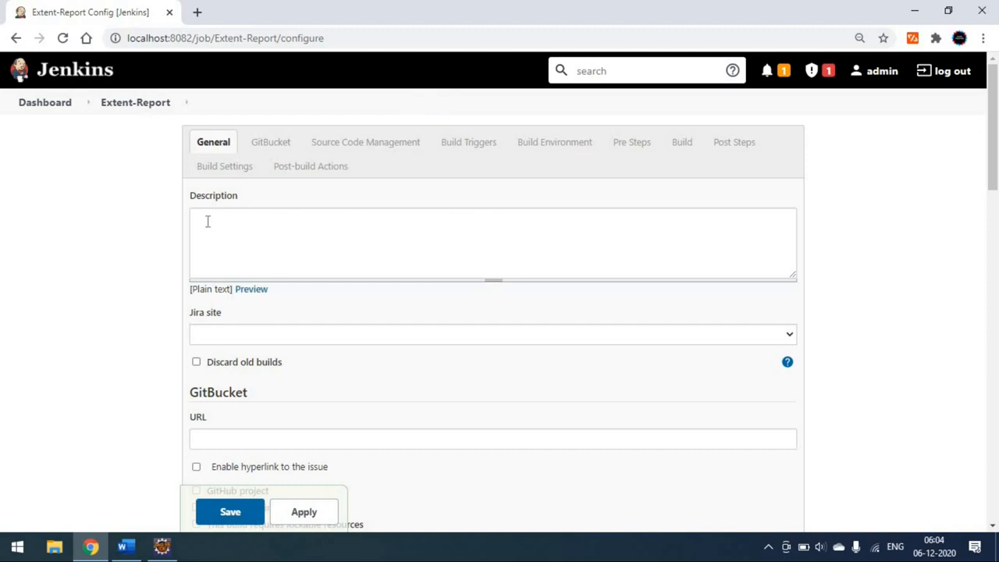
Step: Switch to Eclipse and copy the full file location of the Reports project's pom.xml from its properties
scroll(261, 263, "down", 7)
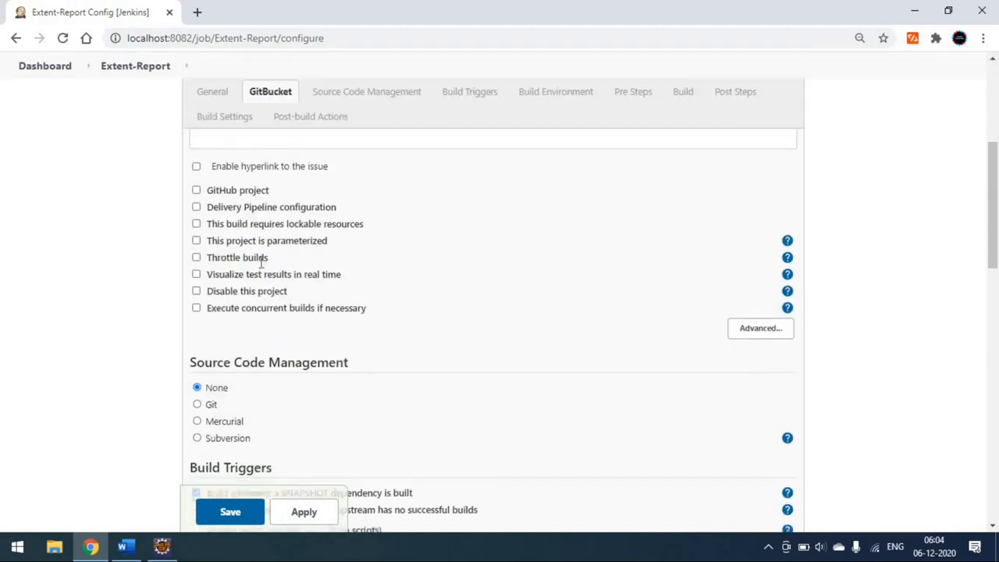
scroll(260, 262, "down", 8)
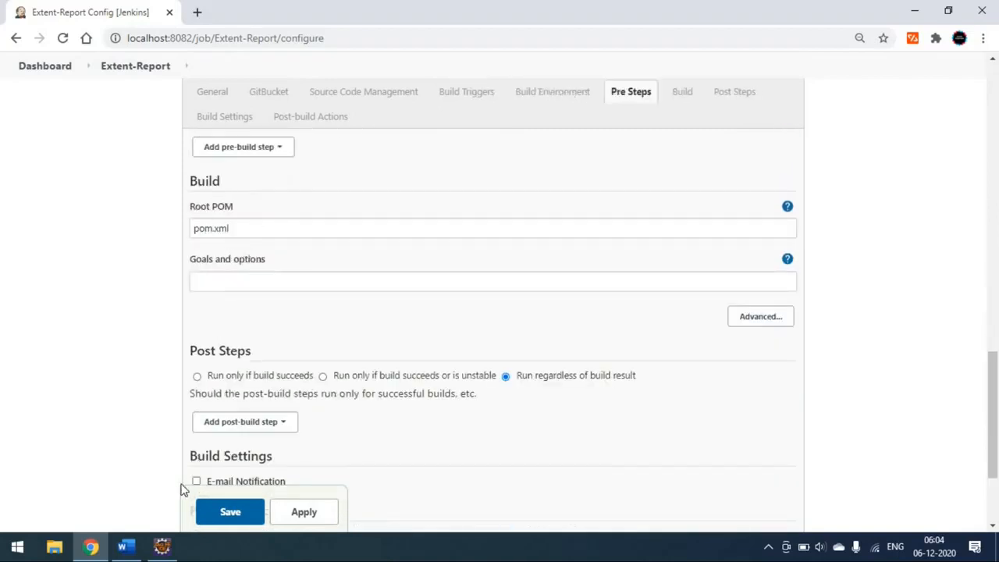
left_click_drag(249, 226, 164, 235)
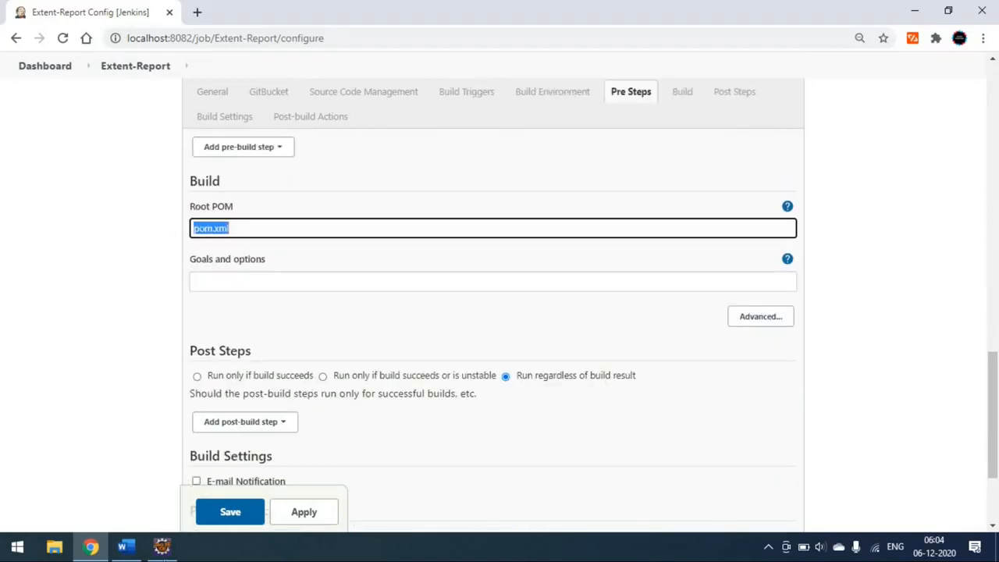
left_click(161, 546)
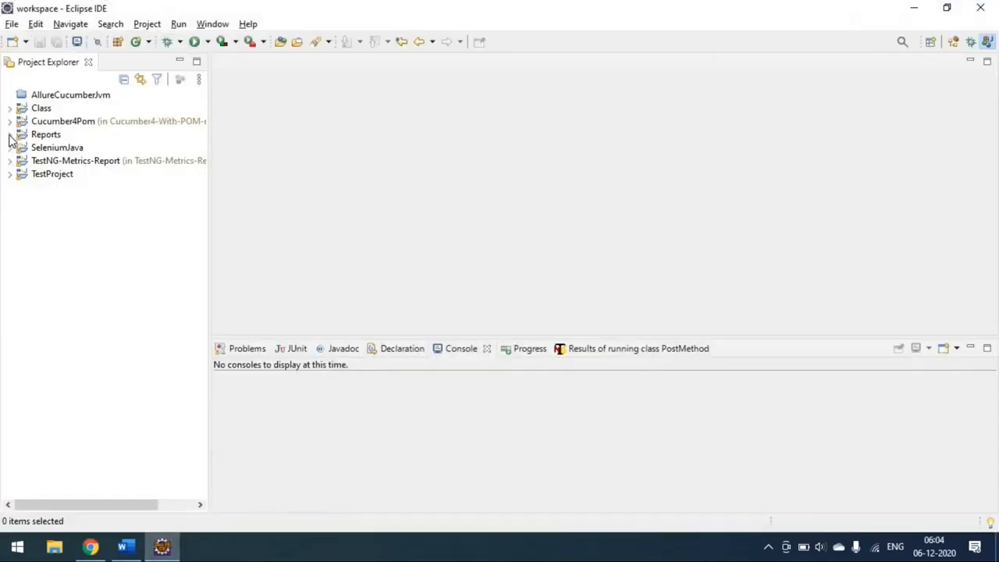
left_click(10, 137)
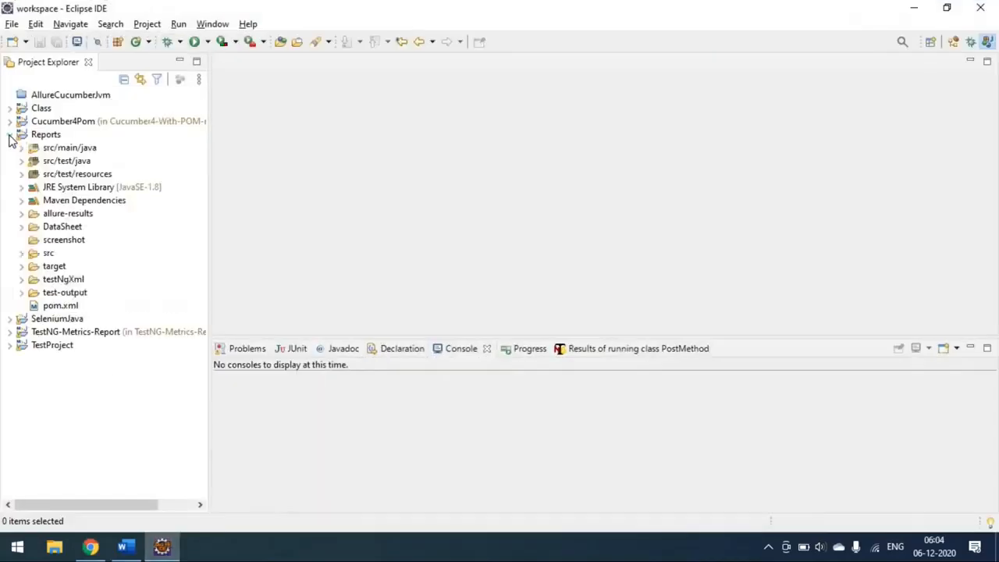
right_click(56, 309)
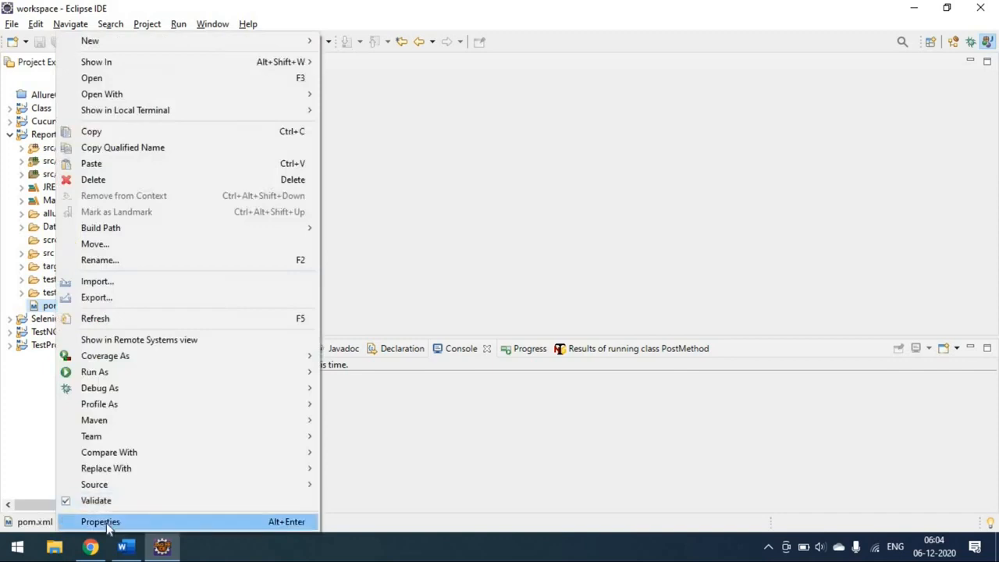
left_click(109, 522)
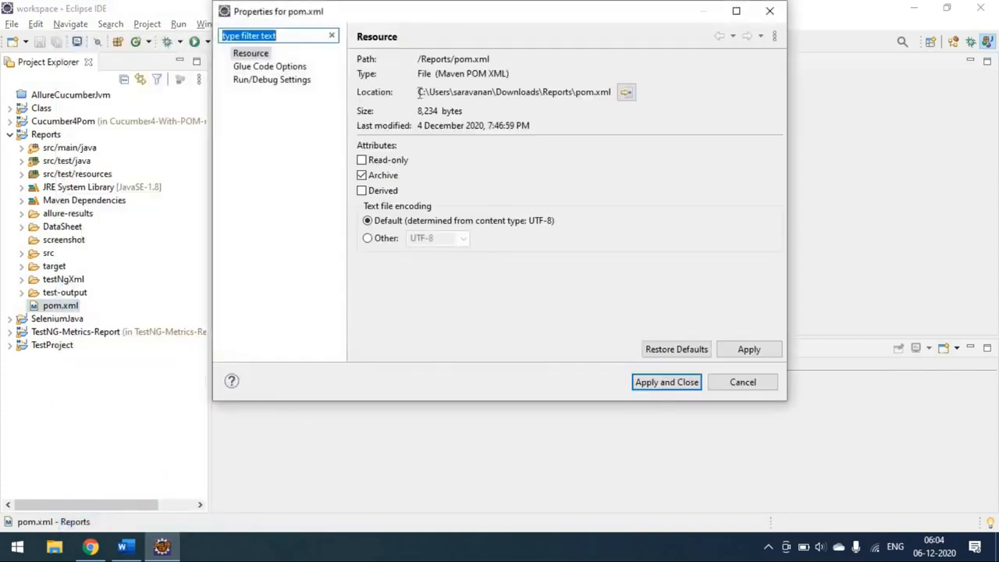
left_click_drag(421, 92, 615, 96)
key("ctrl+c")
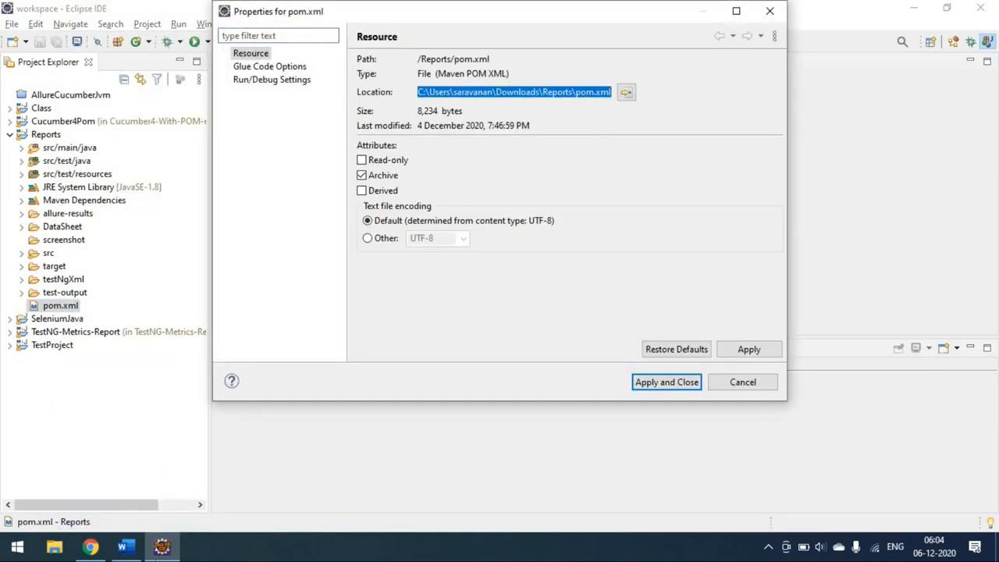
Step: Return to the Jenkins job configuration in Chrome and set Root POM to the copied pom.xml path
left_click(94, 553)
left_click_drag(276, 228, 156, 234)
key("ctrl+v")
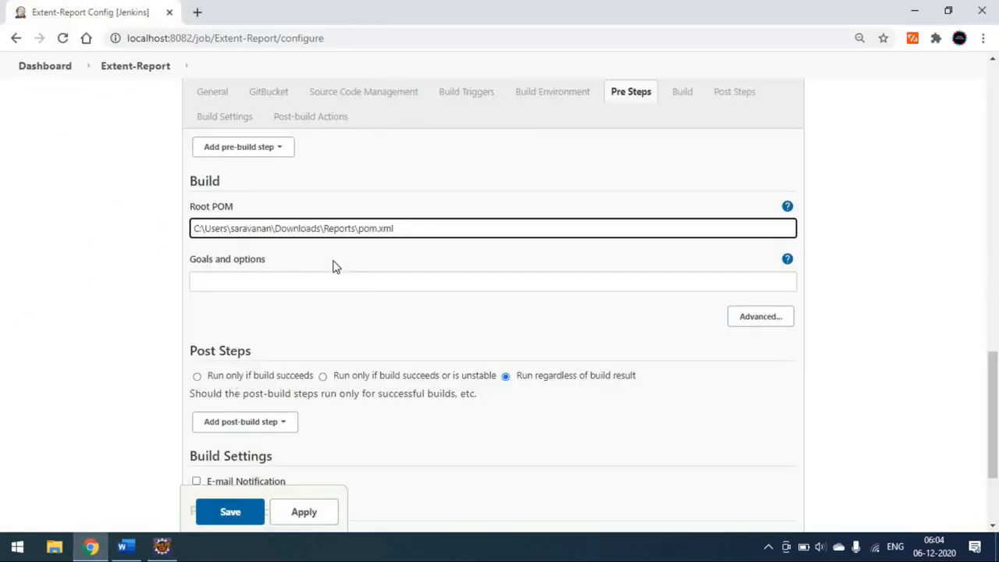
Step: Set the Maven build's goals and options to "clean test"
left_click(244, 280)
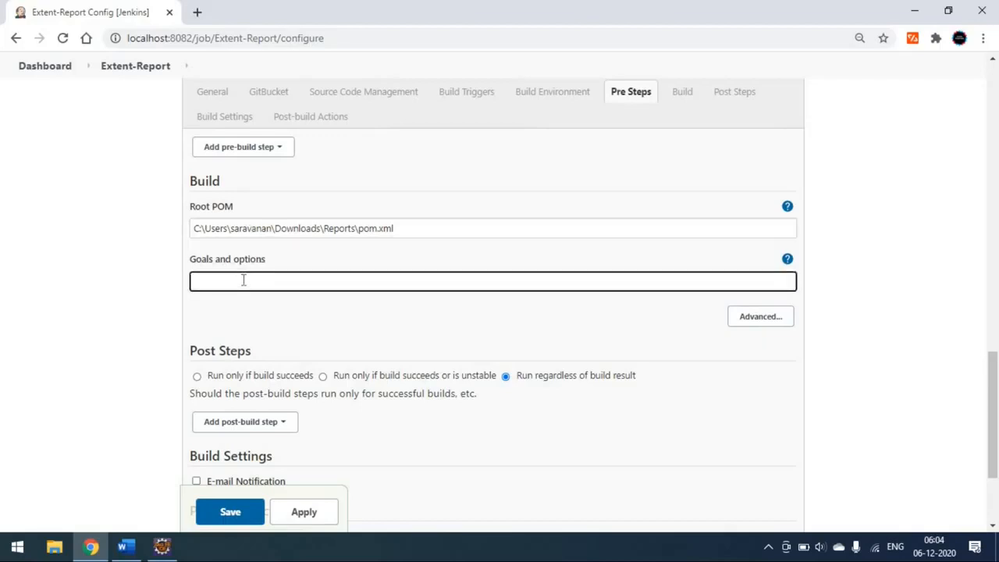
type("cleantest")
Step: Add a Publish HTML reports post-build action with one report entry and start editing its HTML directory to archive
scroll(290, 350, "down", 3)
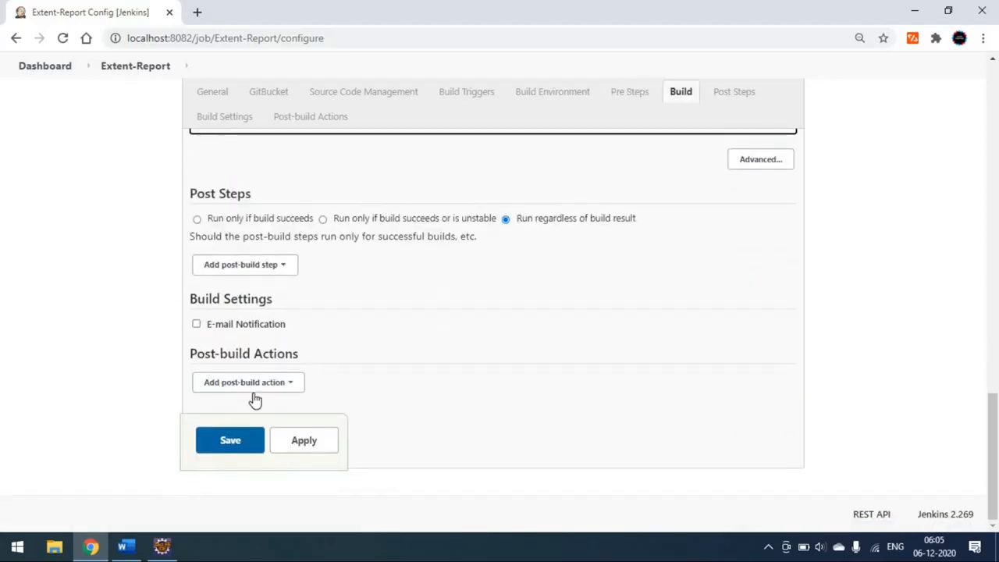
left_click(263, 388)
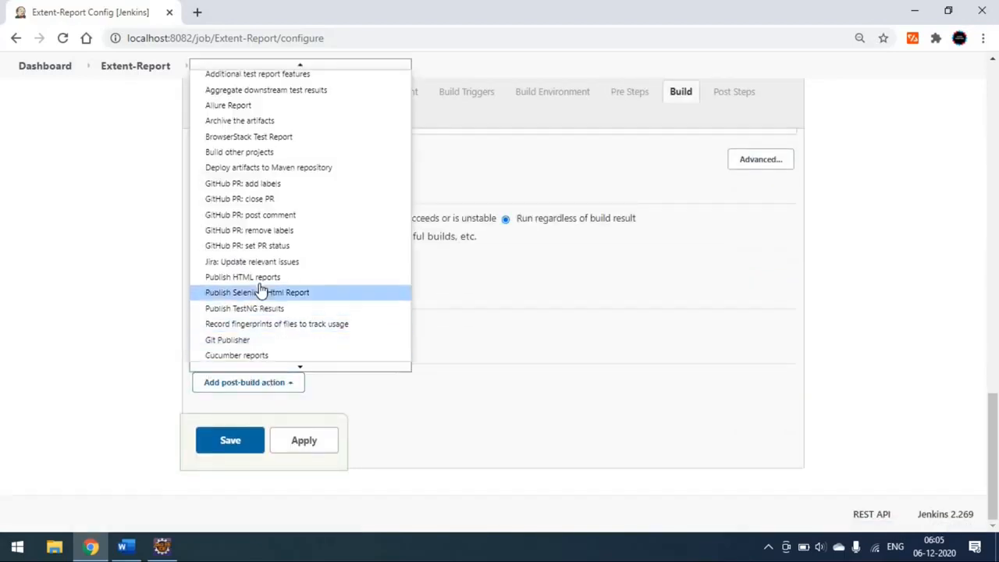
left_click(251, 284)
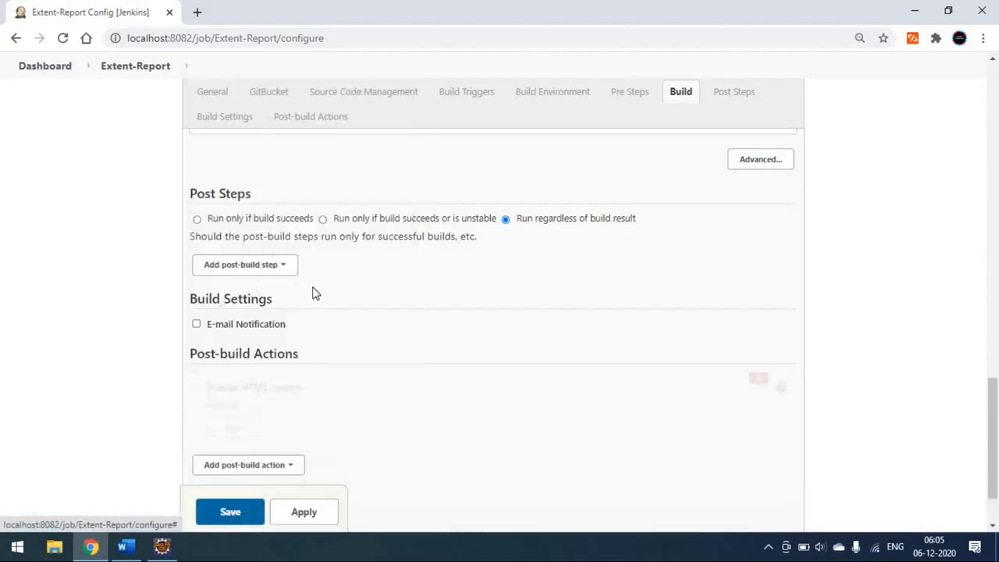
left_click(252, 348)
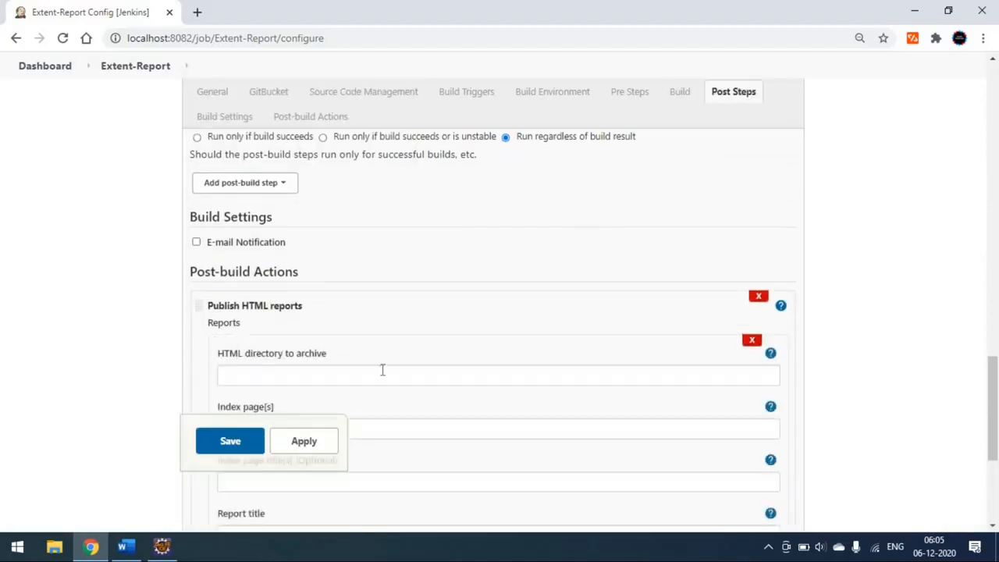
scroll(382, 370, "down", 1)
left_click(244, 306)
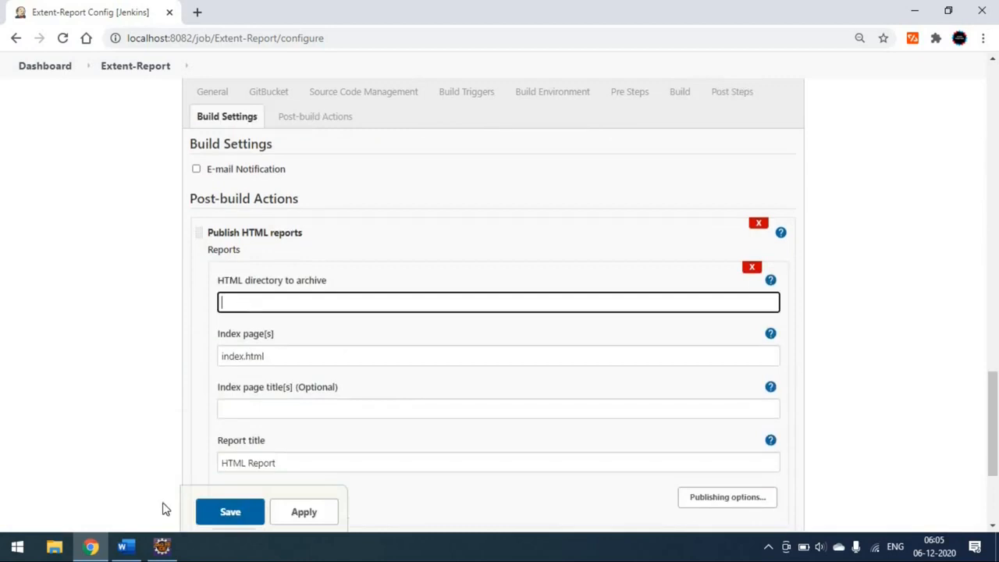
Step: Switch to Eclipse, close the pom.xml properties, and view HtmlReport.html from the test-output/HtmlReport folder in an enlarged editor
left_click(161, 547)
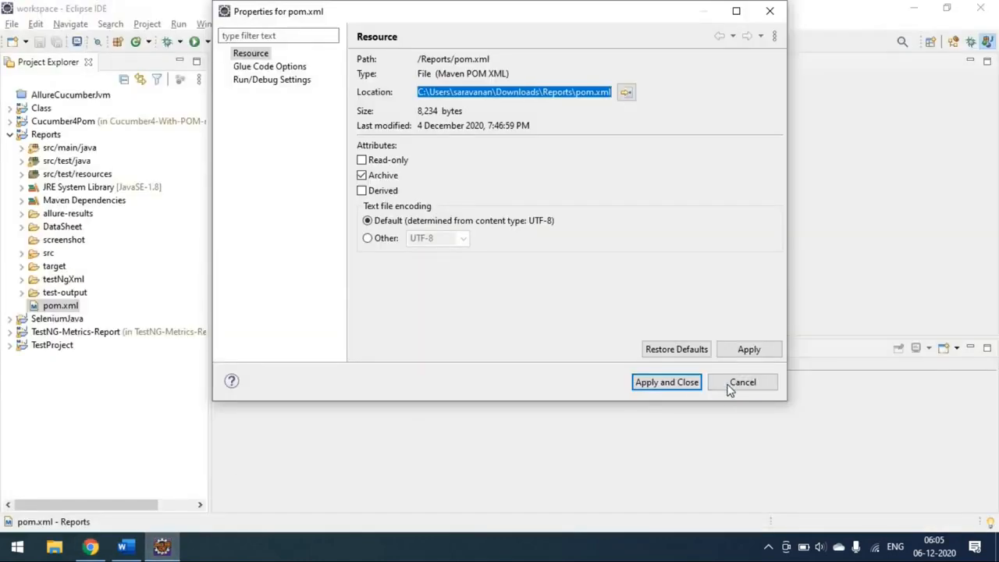
left_click(694, 386)
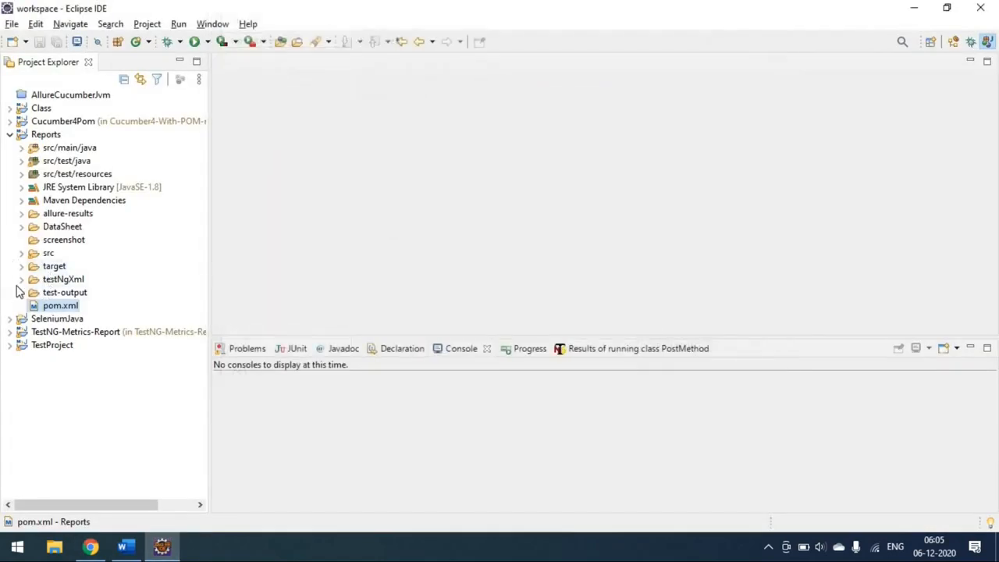
left_click(22, 293)
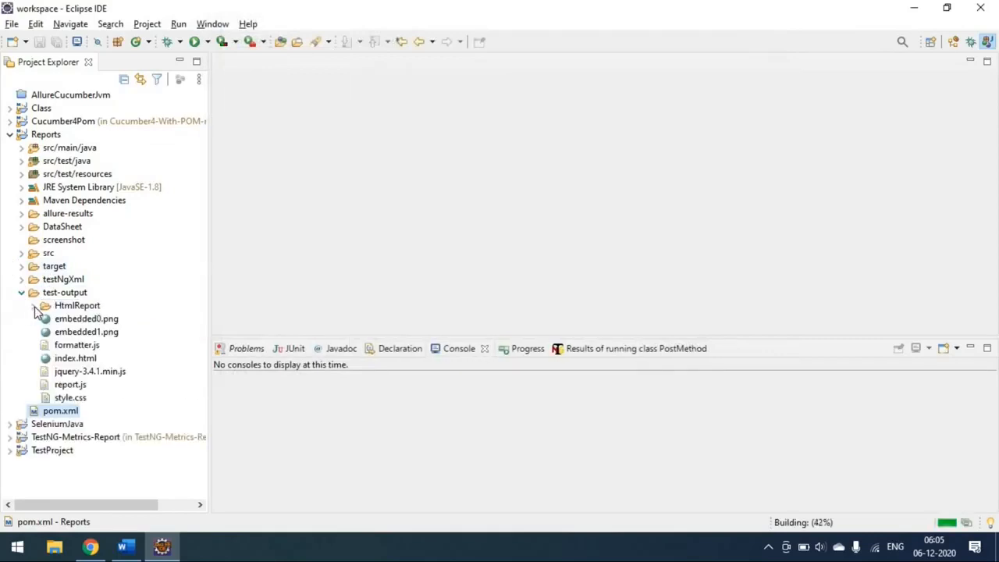
left_click(33, 305)
left_click(87, 320)
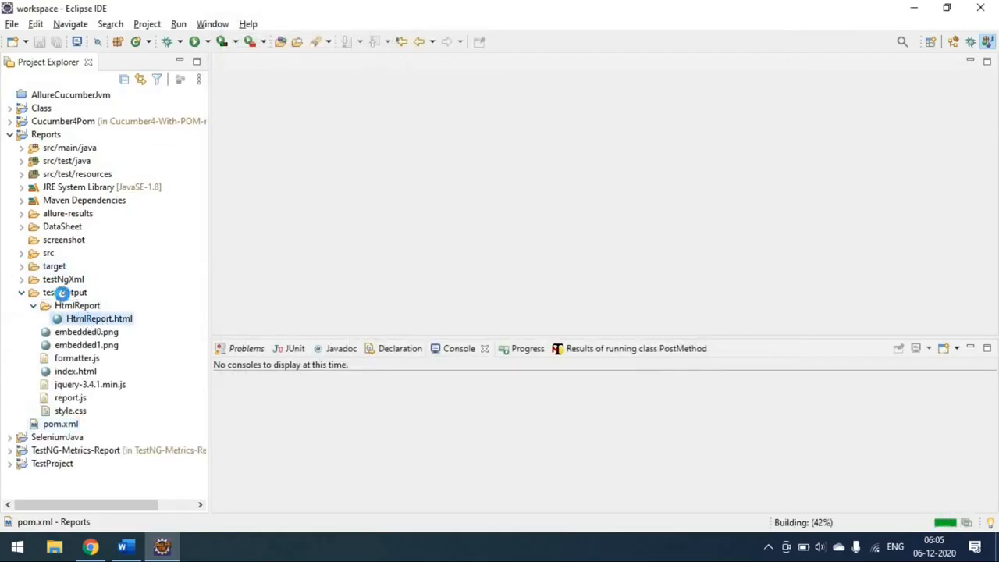
double_click(64, 318)
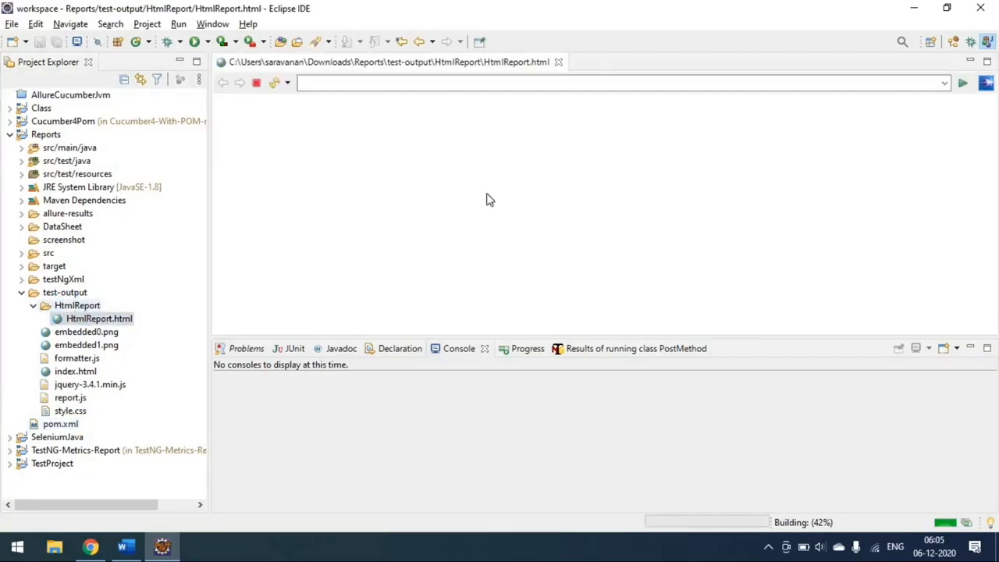
double_click(467, 63)
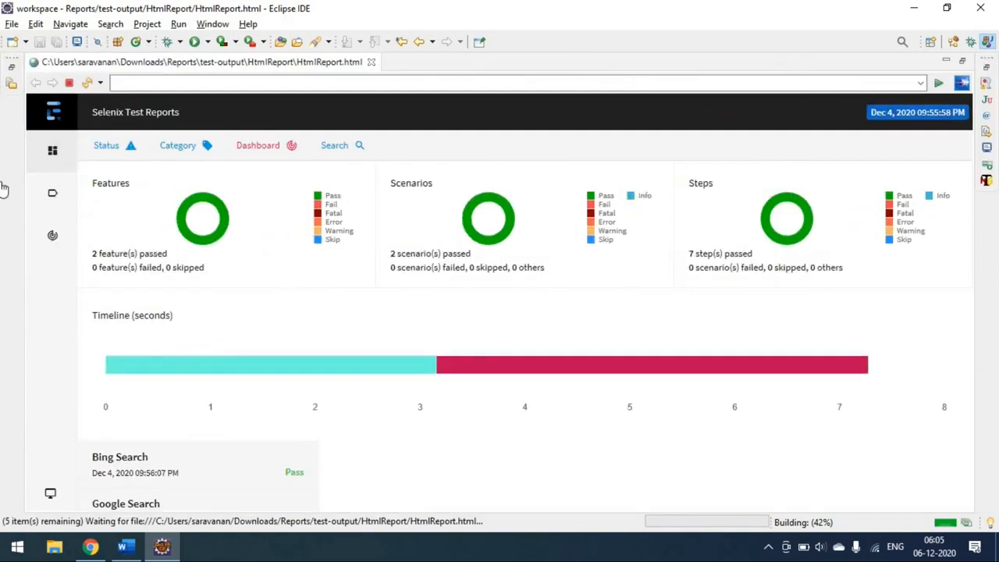
left_click(53, 236)
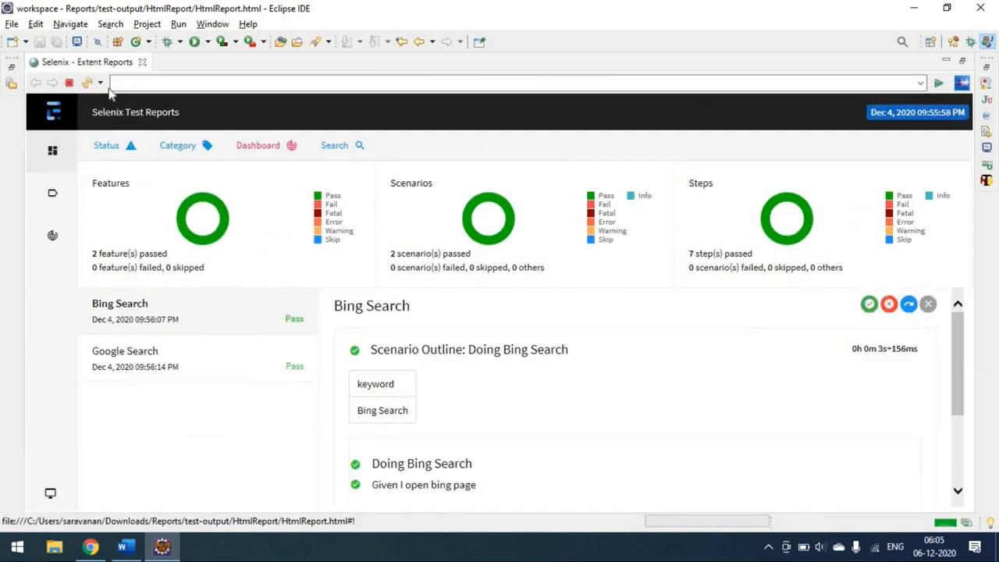
Step: Restore the enlarged report editor and copy the test-output/HtmlReport folder's location path from its properties
double_click(120, 64)
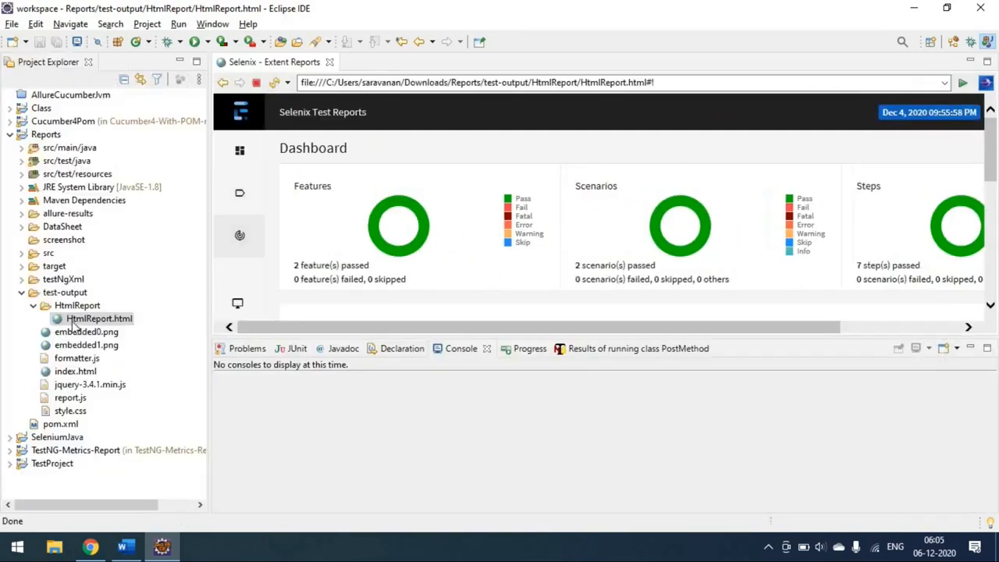
right_click(72, 306)
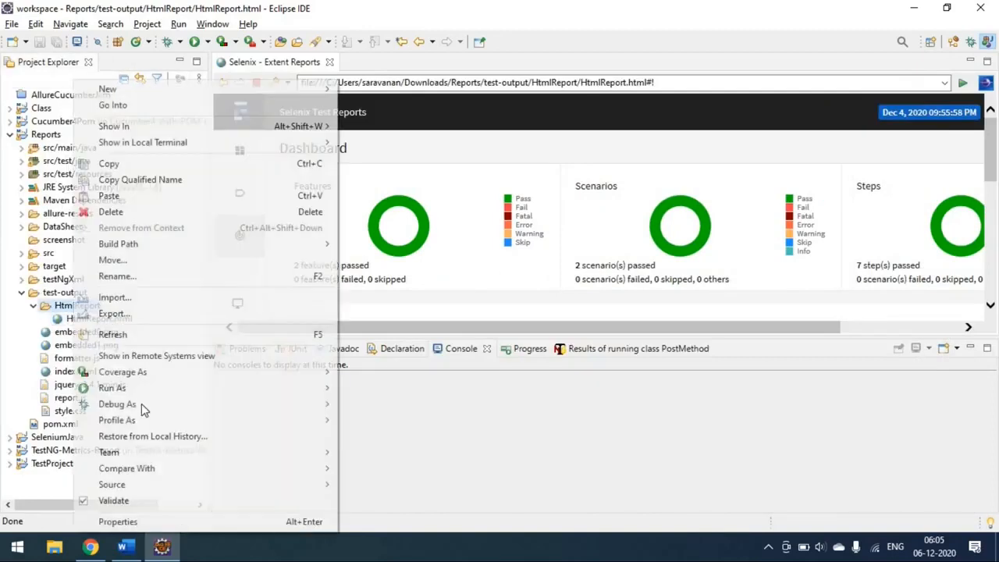
left_click(154, 521)
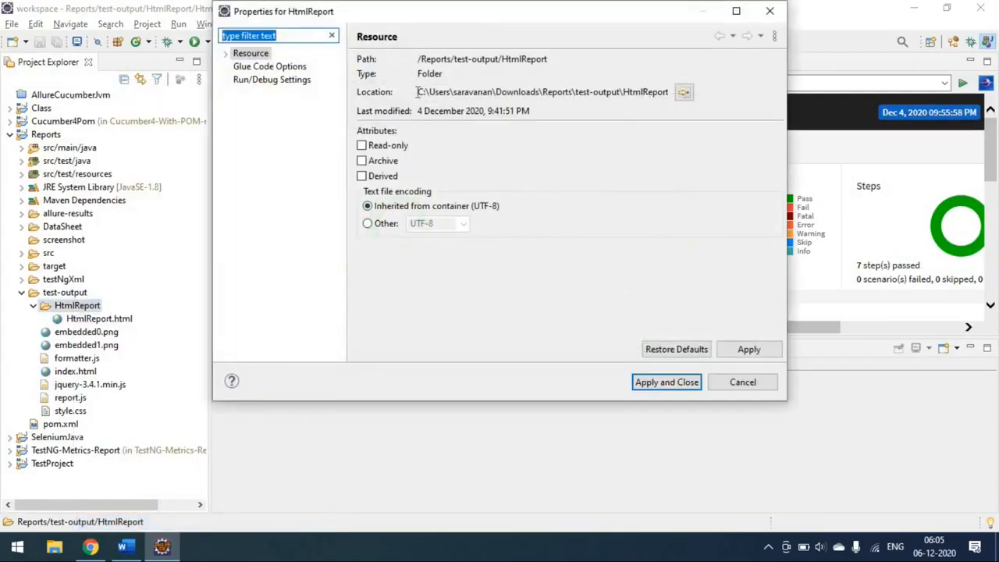
left_click_drag(417, 92, 670, 92)
key("ctrl+c")
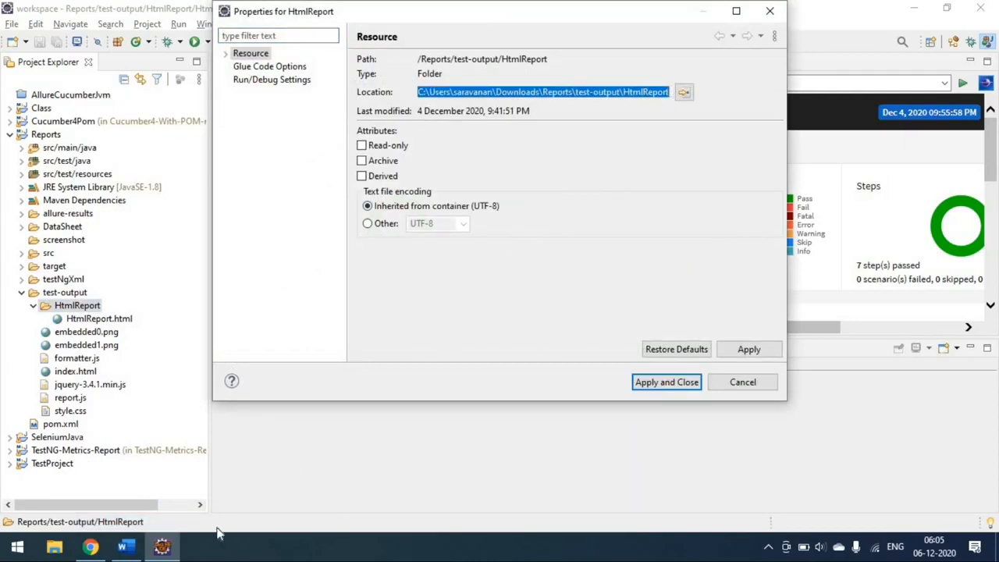
Step: Switch to the Jenkins job configuration in Chrome and paste the copied HtmlReport folder path as the HTML directory to archive
left_click(91, 546)
left_click(307, 301)
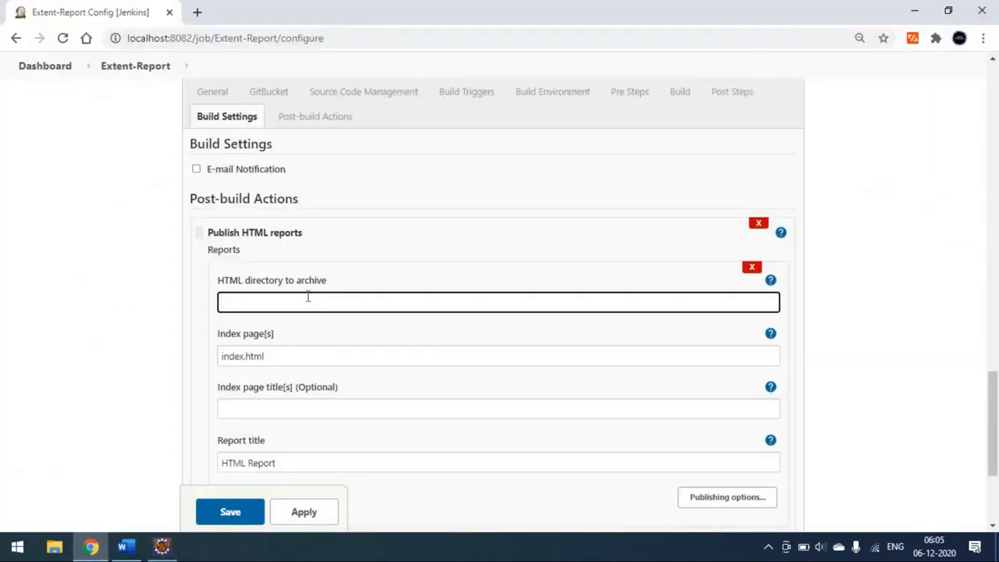
key("ctrl+v")
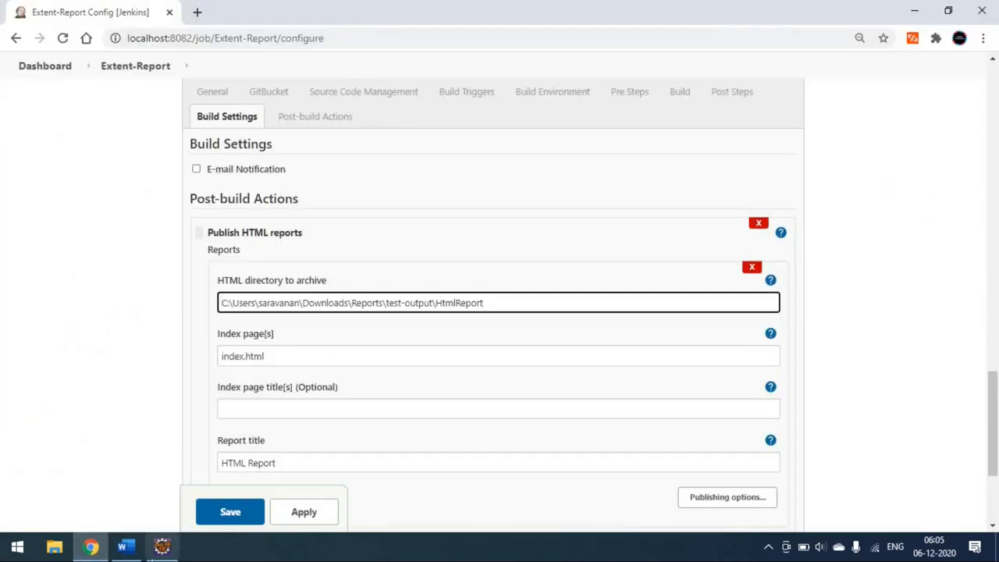
Step: Dismiss the HtmlReport folder properties in Eclipse, return to Chrome, and set the report's index page to "*.html"
left_click(161, 546)
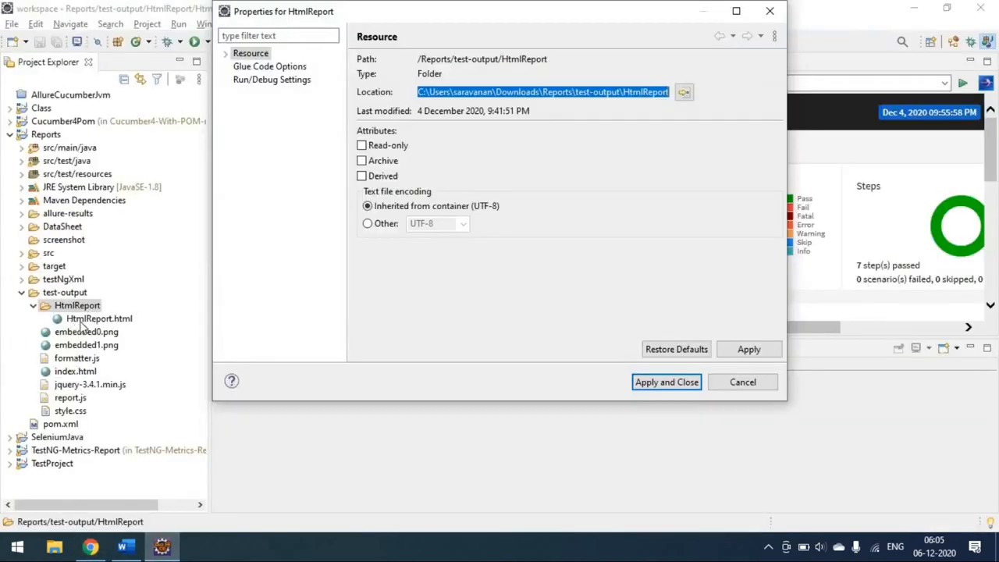
left_click(719, 381)
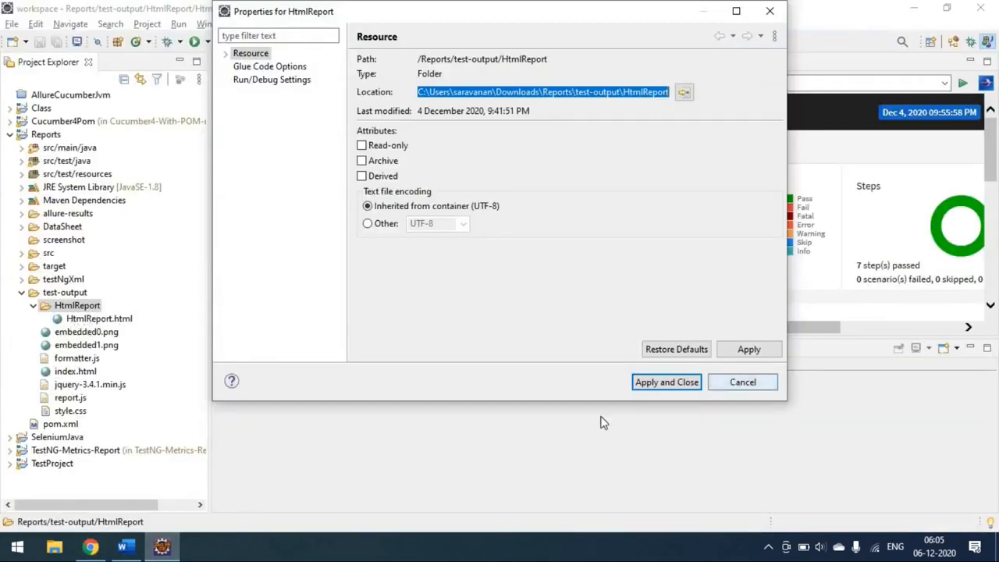
left_click(90, 546)
double_click(233, 356)
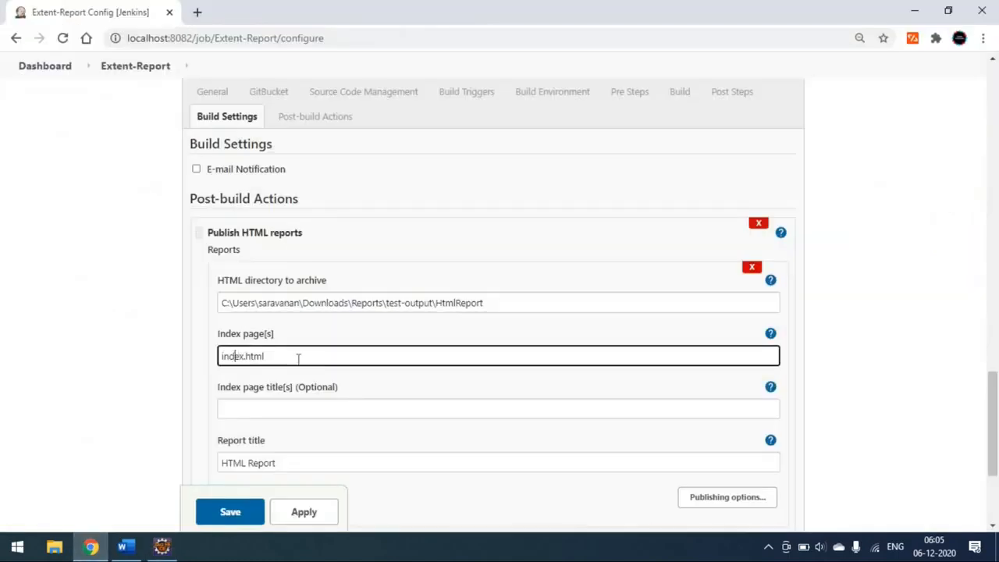
type("*")
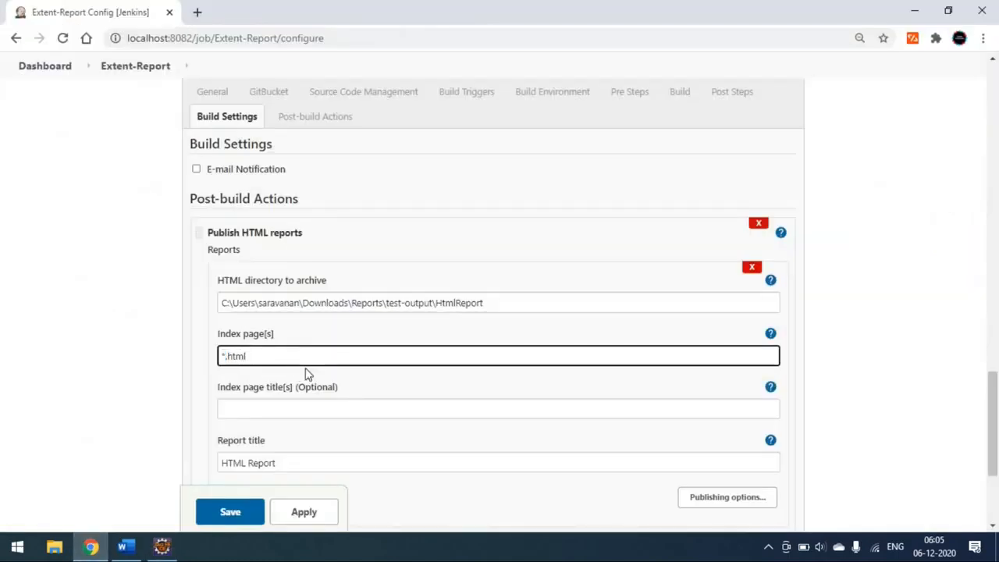
Step: Set both the index page title and the report title to "Extent Report"
scroll(265, 344, "down", 1)
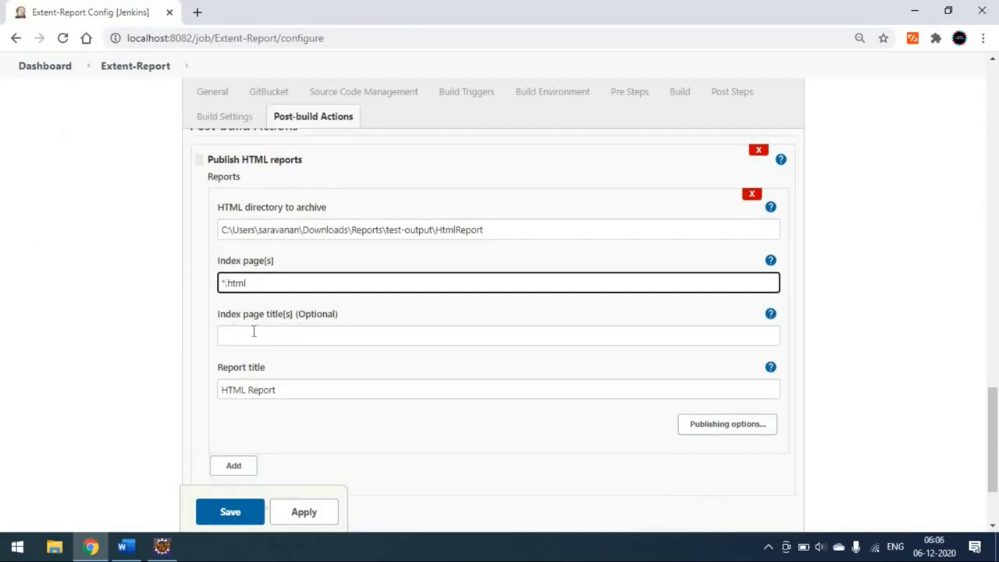
left_click(254, 336)
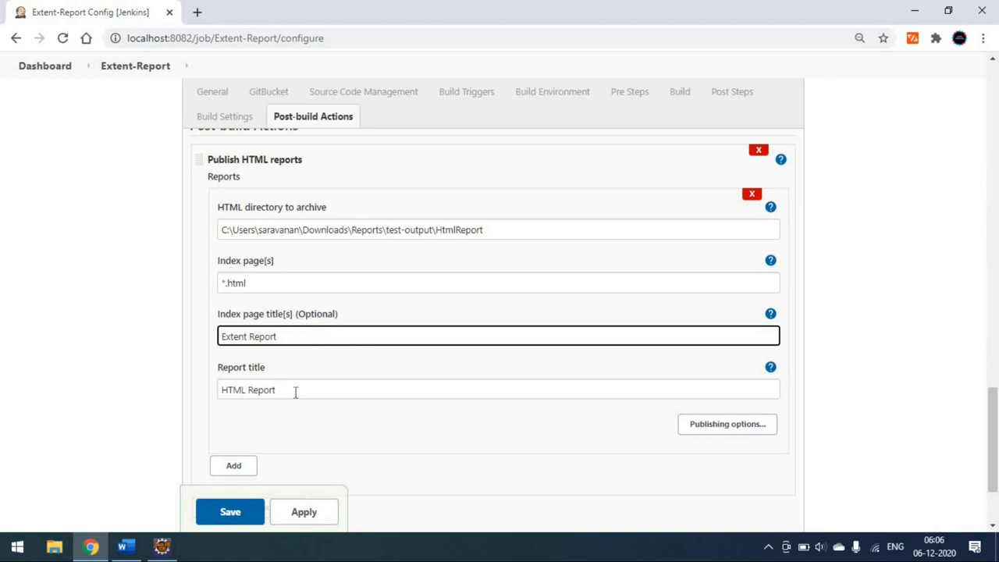
left_click_drag(278, 389, 204, 394)
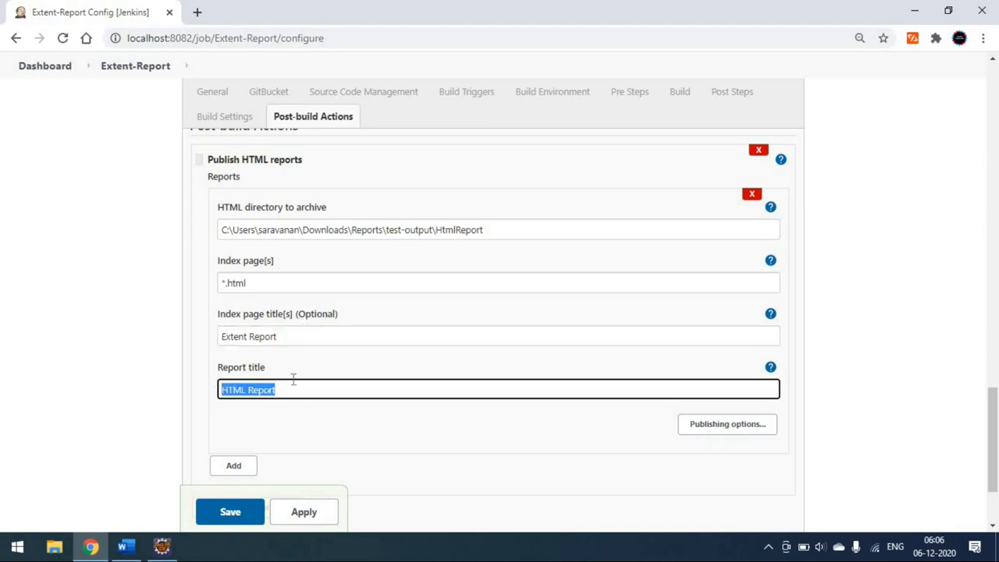
type("Extent")
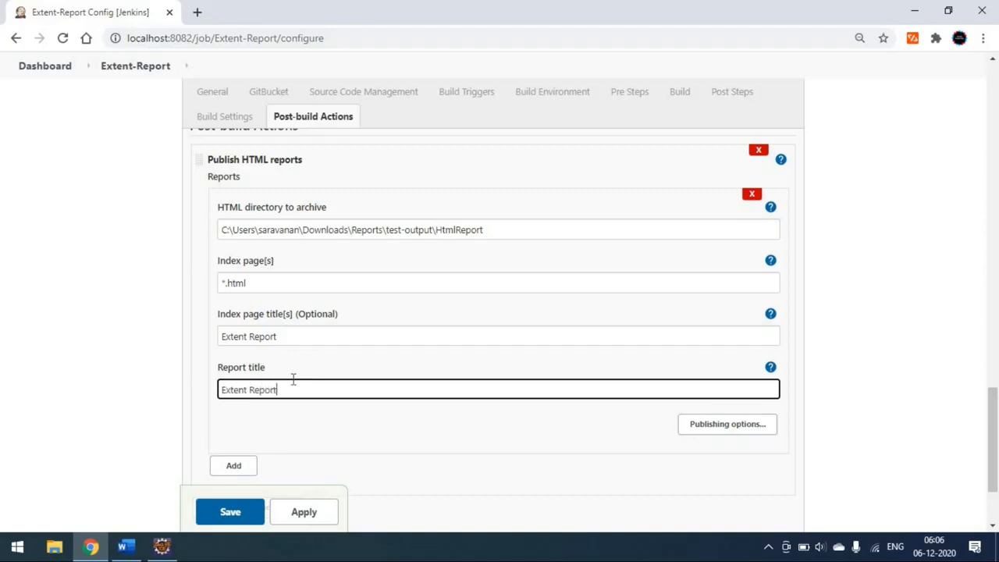
Step: Apply and save the Extent-Report job configuration
scroll(293, 433, "down", 2)
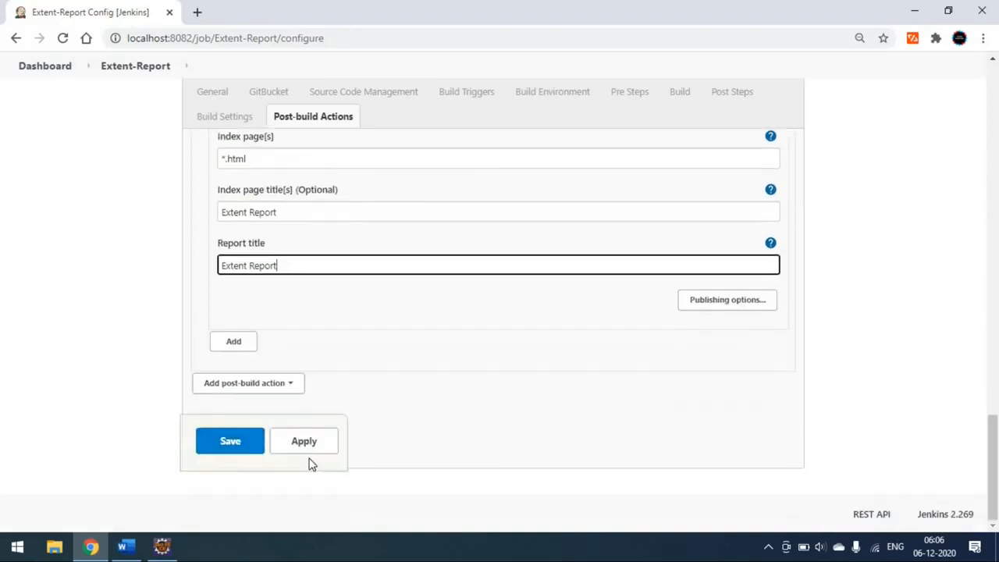
left_click(306, 451)
left_click(243, 446)
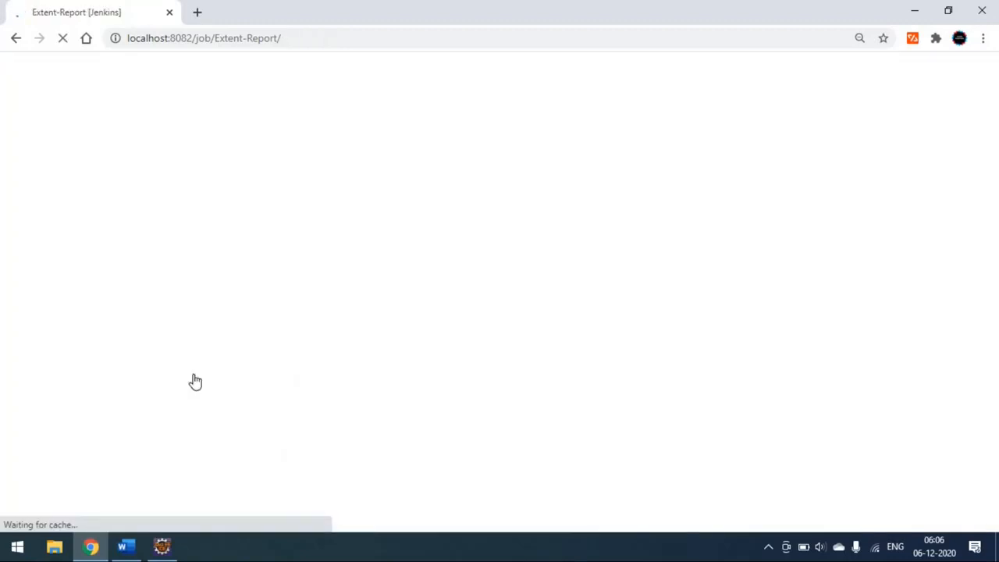
Step: Start a build of the Extent-Report job and open the console output of build #1
scroll(125, 310, "down", 1)
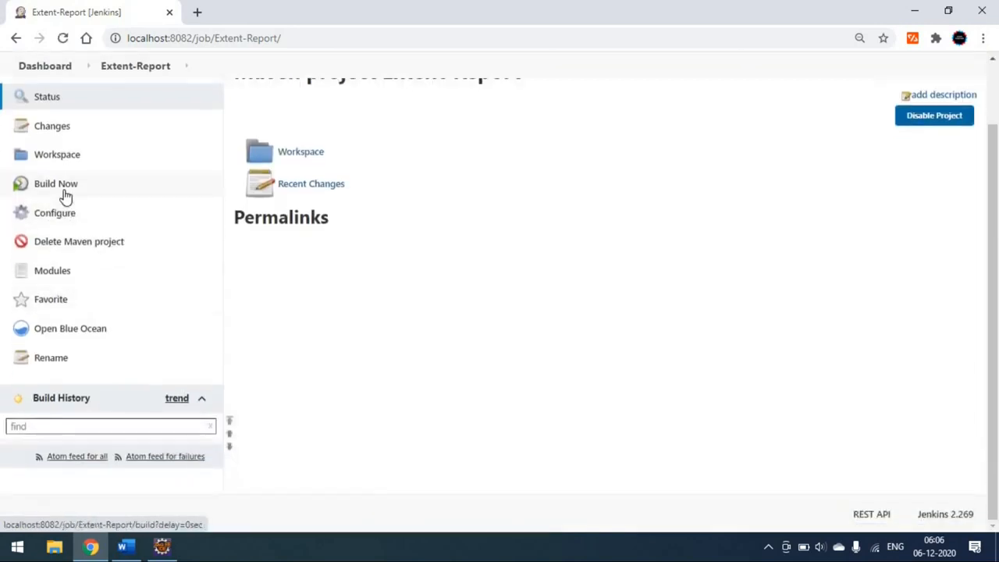
left_click(66, 197)
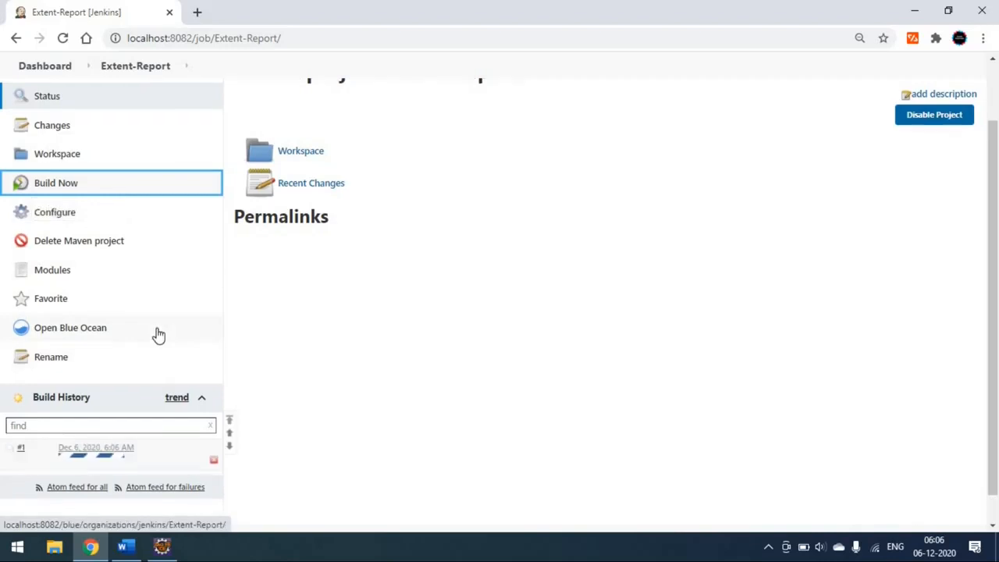
scroll(140, 390, "down", 1)
left_click(138, 419)
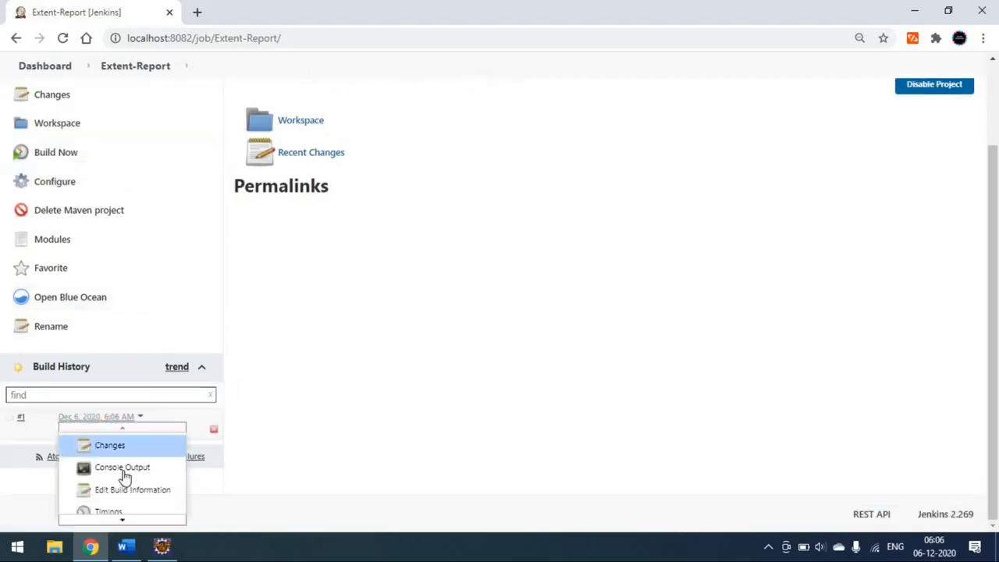
left_click(122, 467)
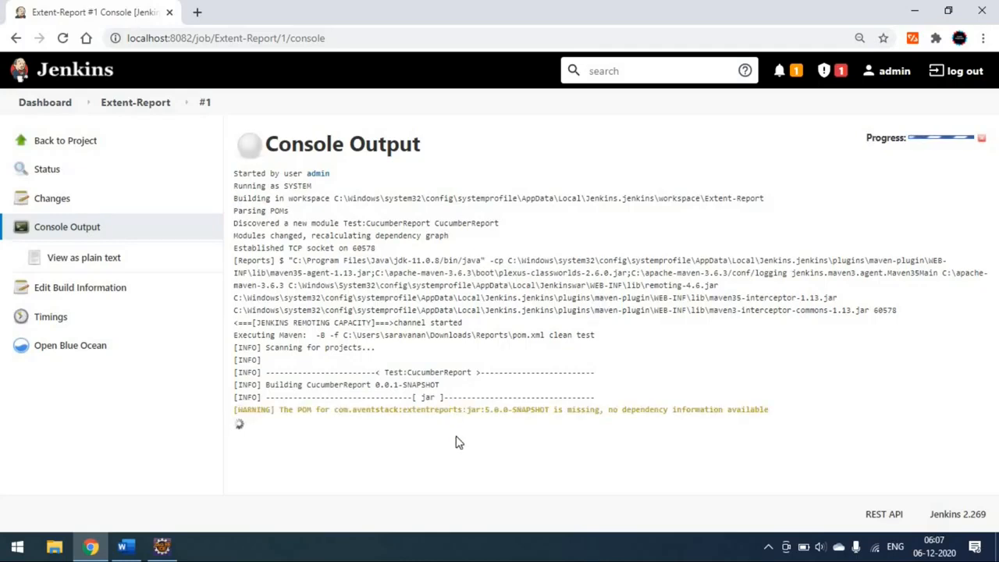
Step: Switch to Eclipse to look at its Declaration and Console views, and return to the Jenkins console output in Chrome
key("alt+Tab")
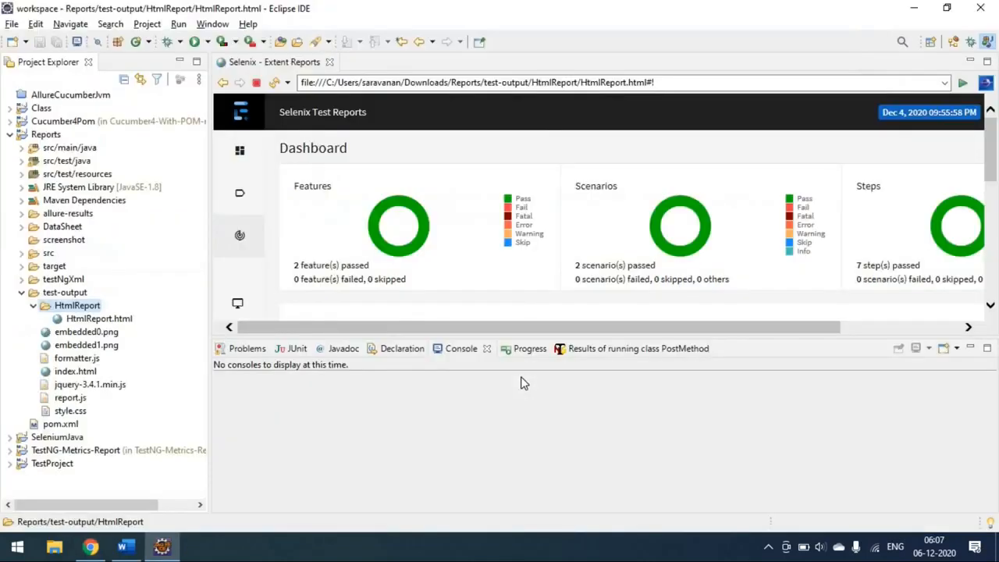
left_click(415, 351)
left_click(468, 350)
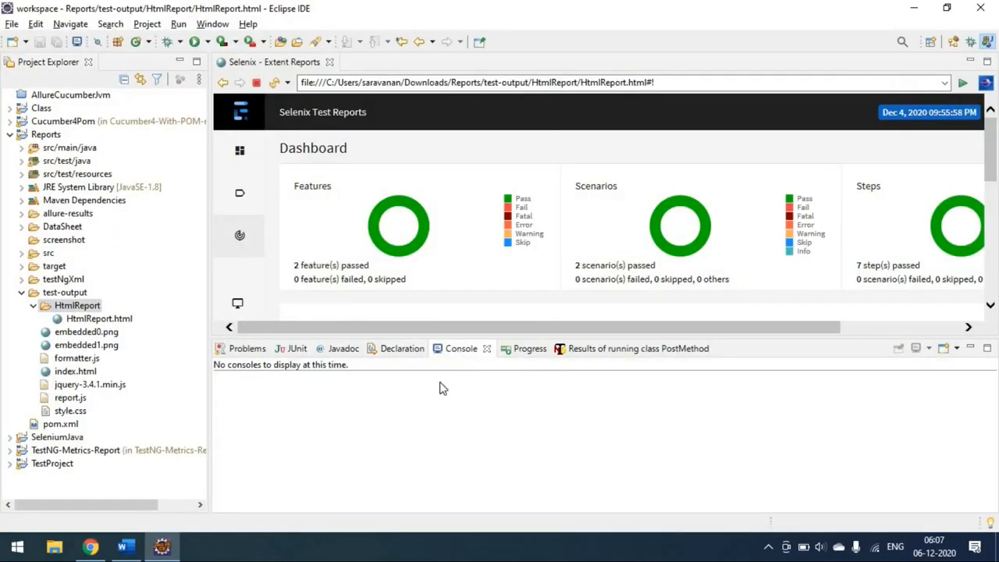
left_click(90, 548)
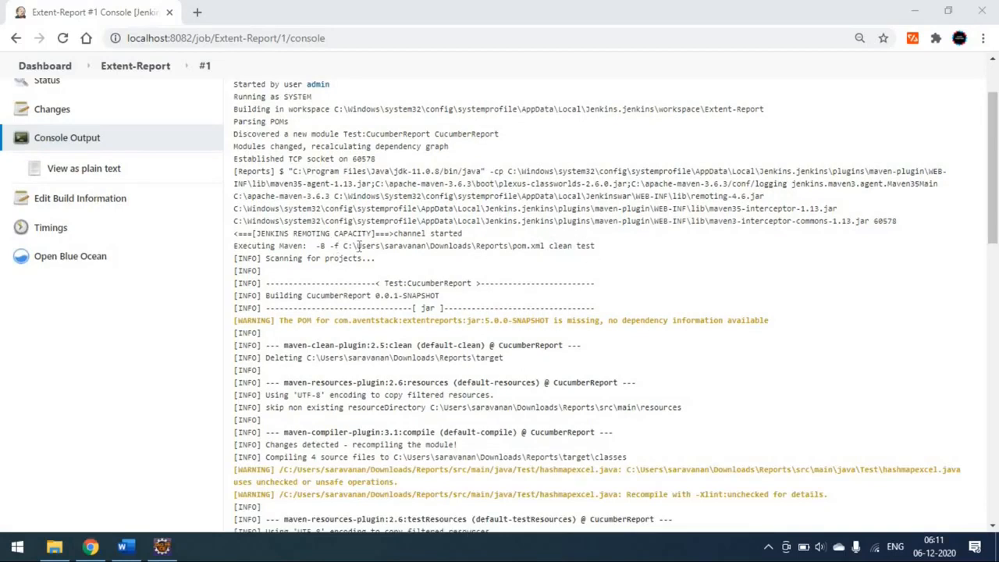
Step: Examine the build's console output from the executed Maven command through the Bing and Google scenario results
left_click_drag(344, 247, 617, 248)
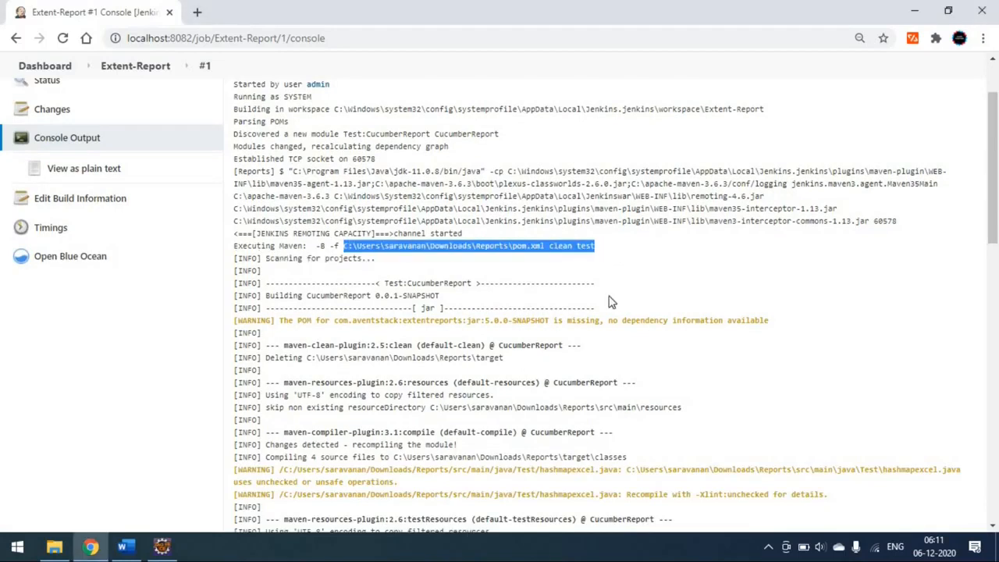
scroll(607, 319, "down", 4)
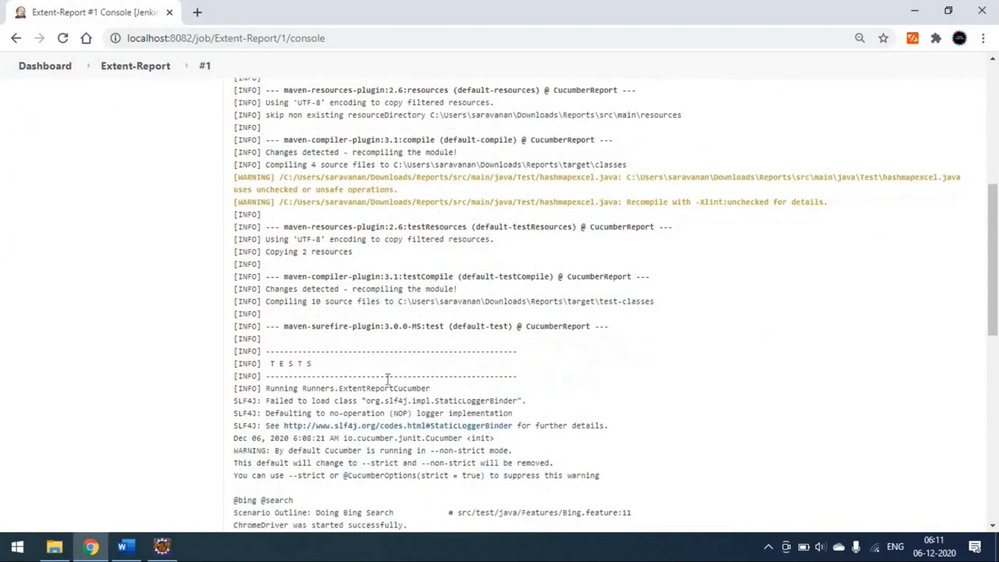
scroll(378, 400, "down", 2)
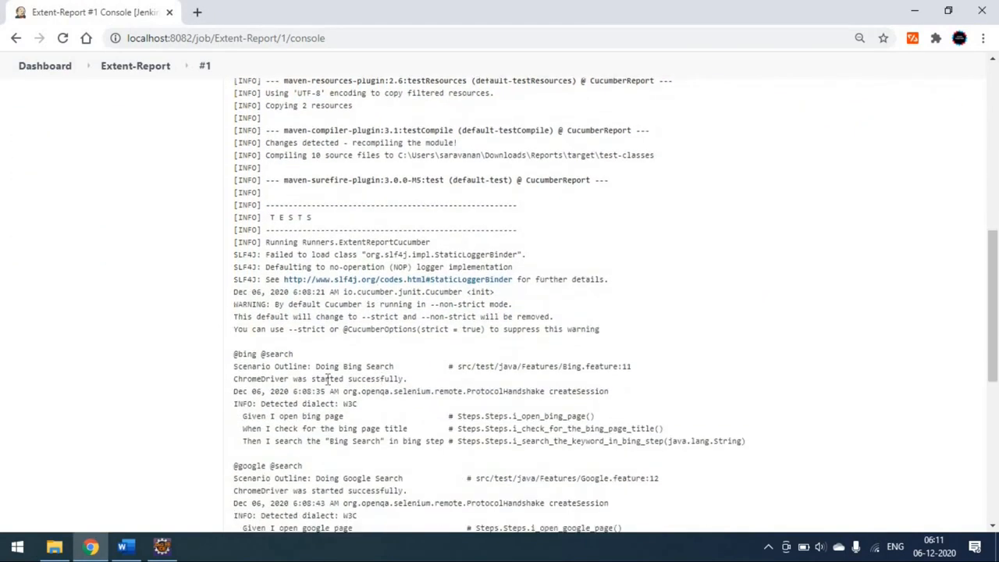
scroll(242, 291, "down", 1)
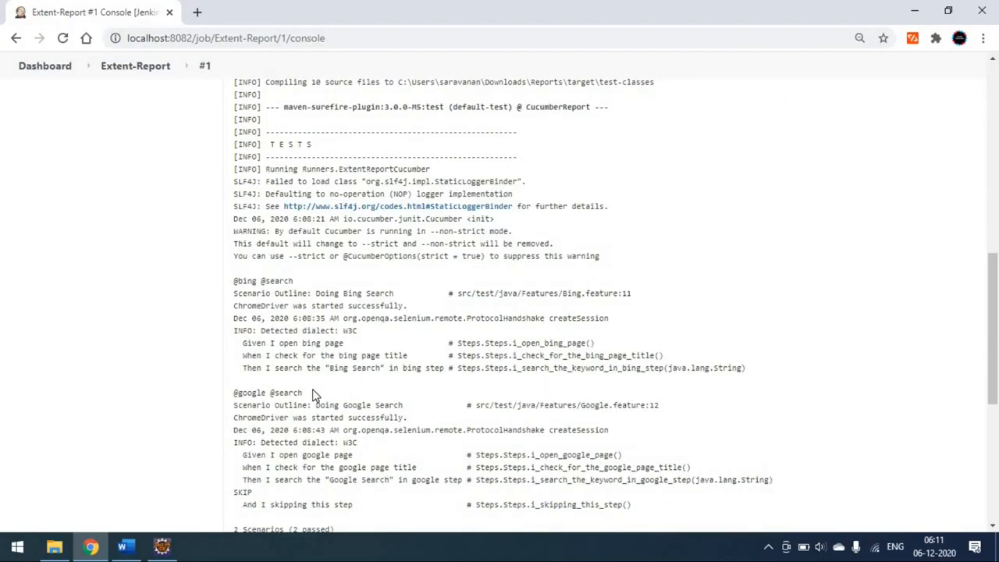
scroll(313, 395, "down", 1)
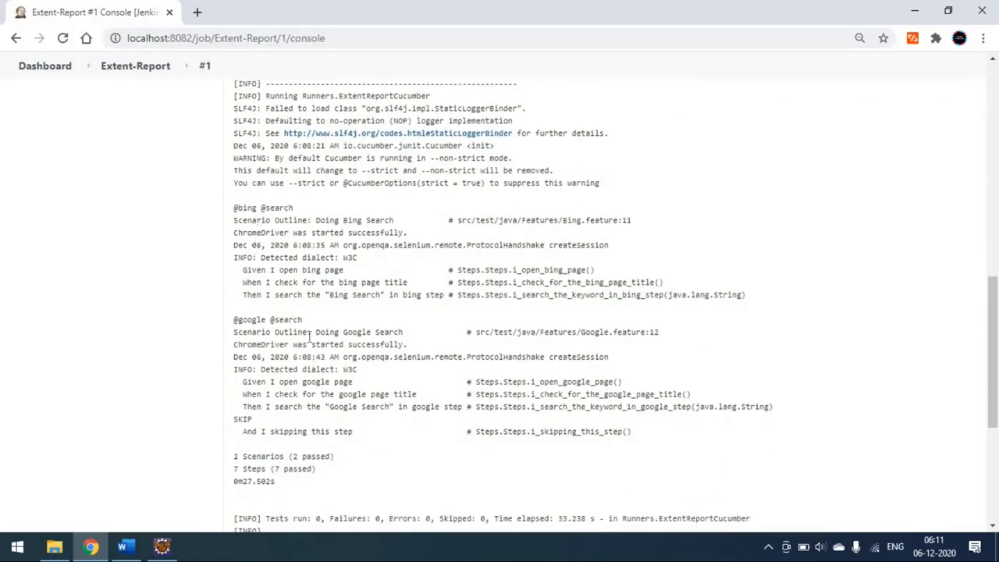
scroll(314, 348, "down", 1)
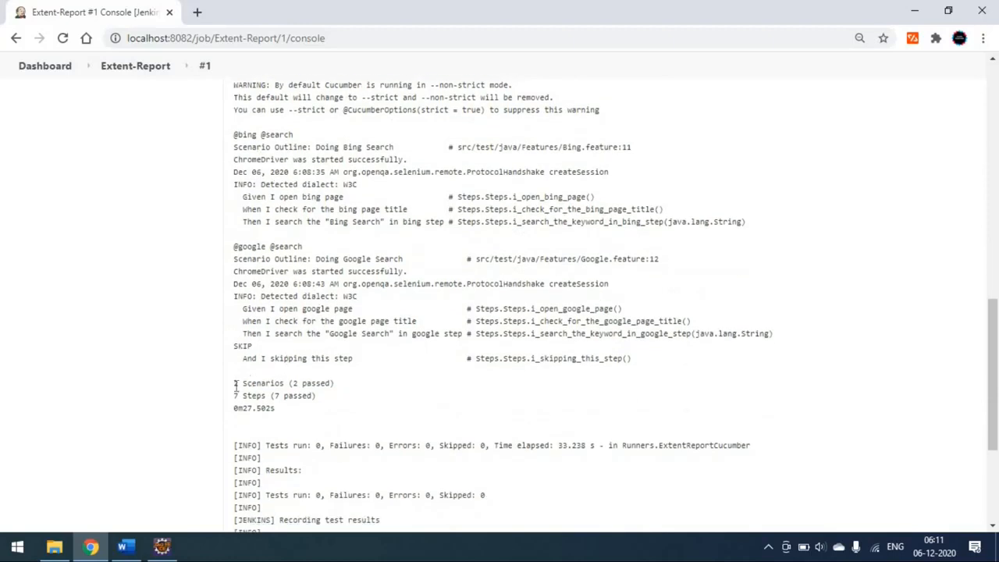
left_click_drag(234, 383, 334, 384)
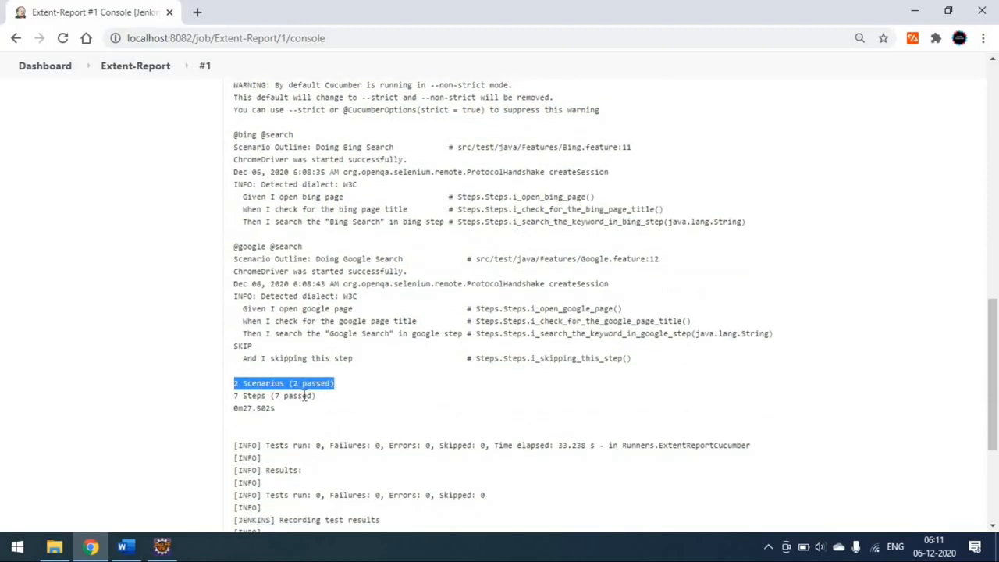
Step: Check the HTML report archiving lines and the final build status at the end of the console output
scroll(338, 411, "down", 3)
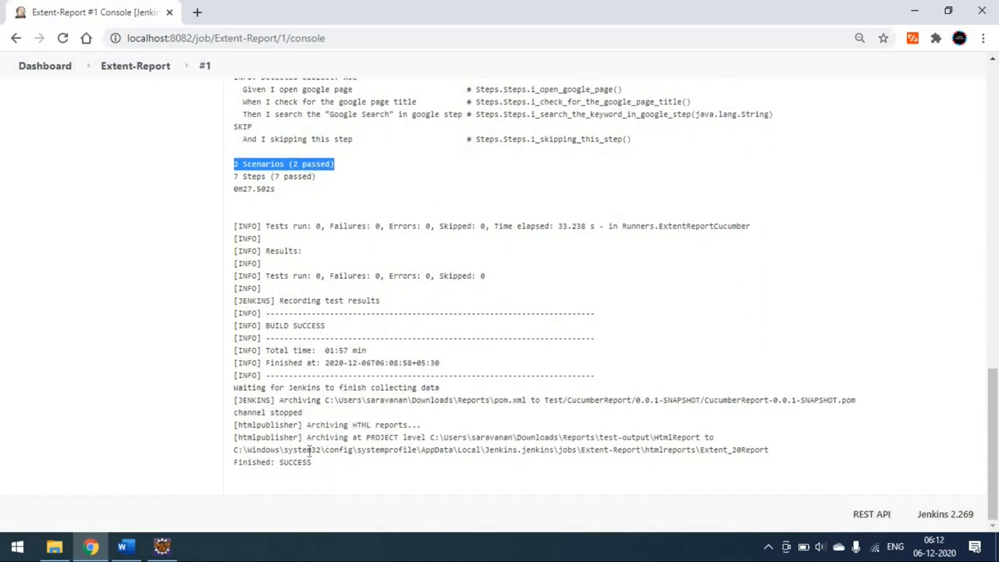
left_click_drag(306, 425, 427, 432)
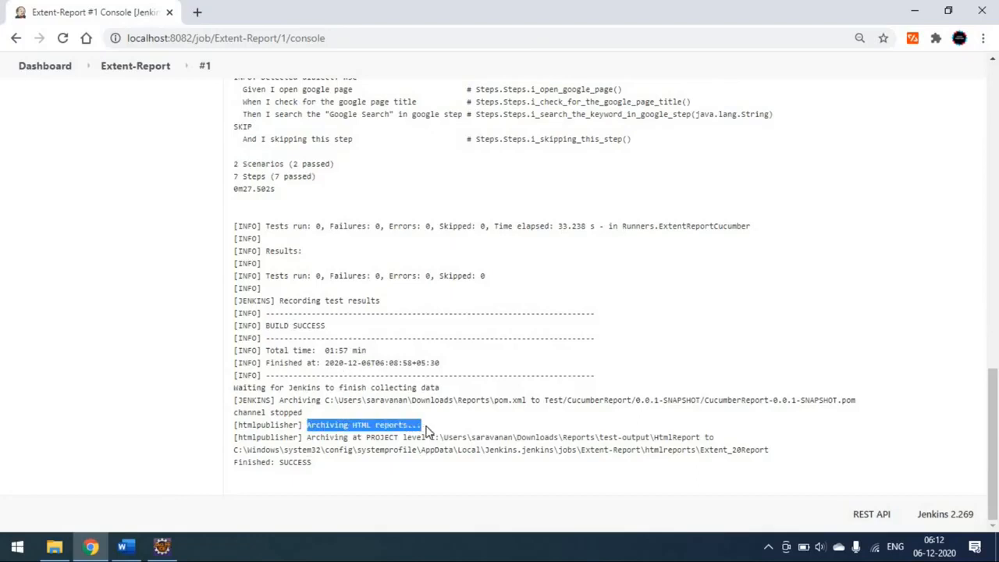
left_click(427, 437)
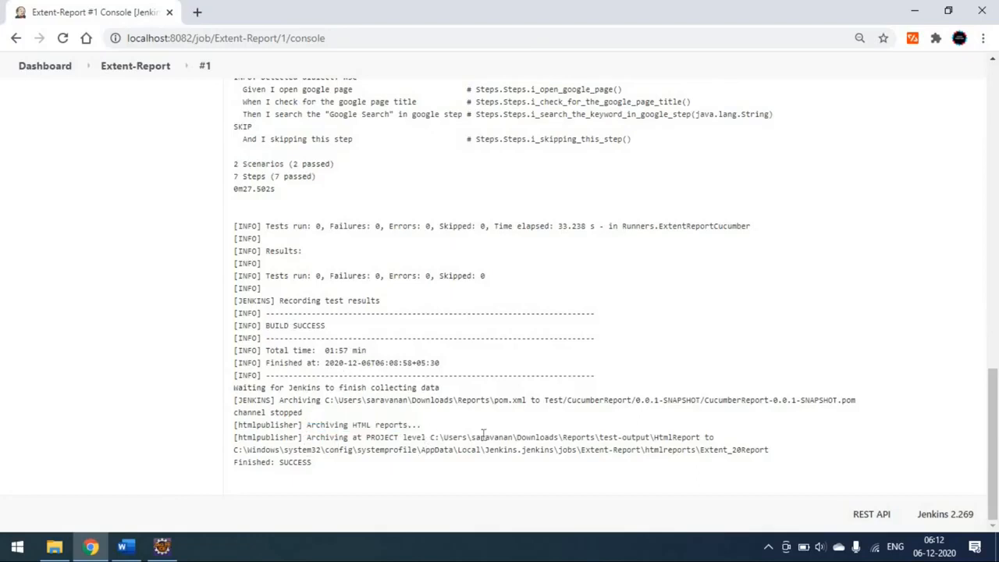
triple_click(278, 462)
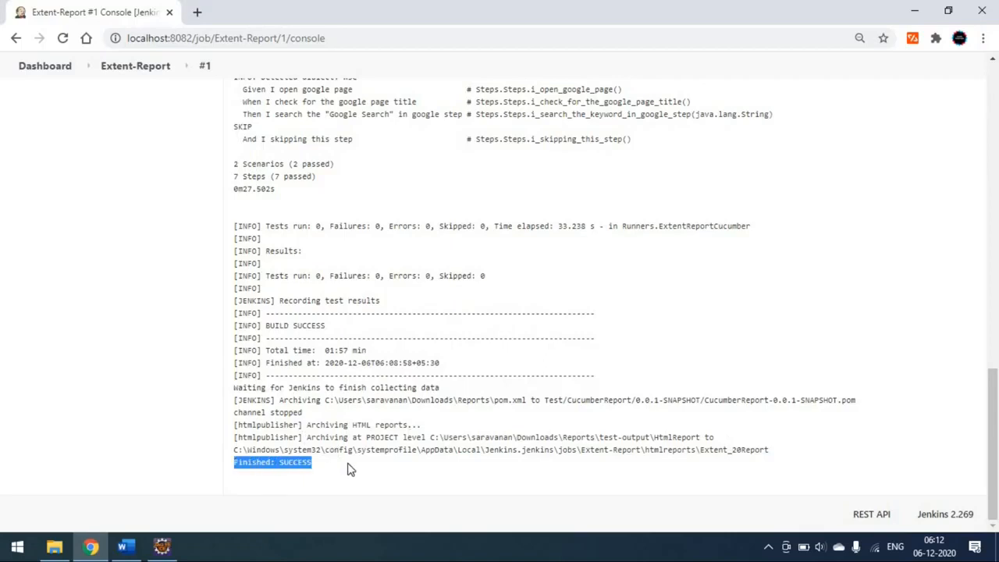
left_click(350, 468)
scroll(349, 468, "up", 20)
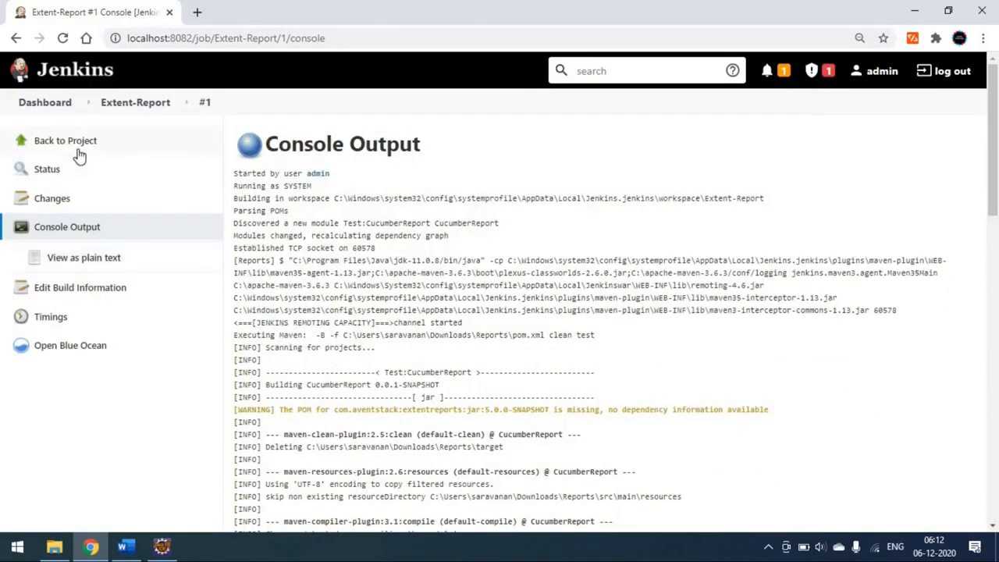
Step: Open the Extent Report published on the Extent-Report project, view its Bing Search and Google Search results, and return to the project page
left_click(79, 155)
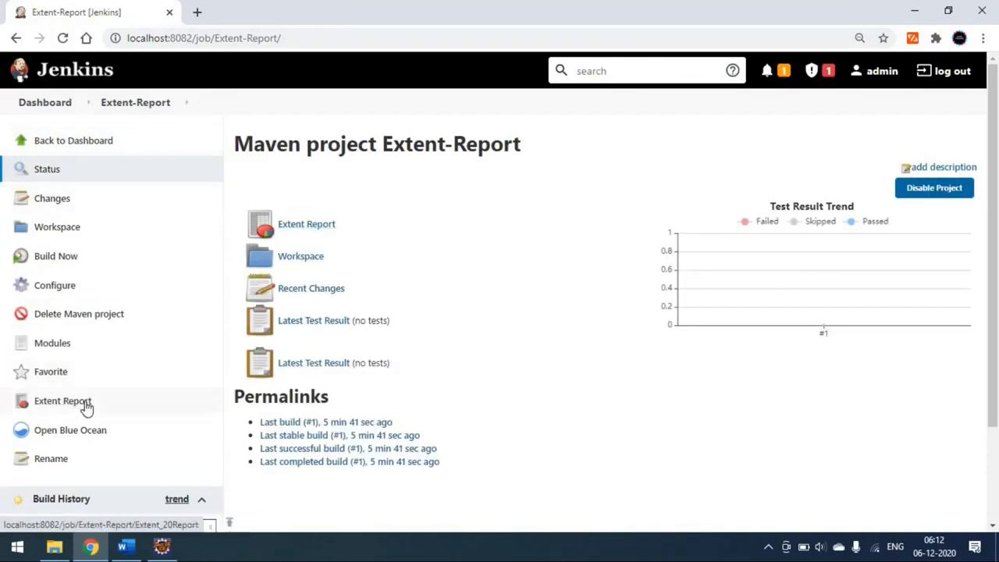
left_click(316, 228)
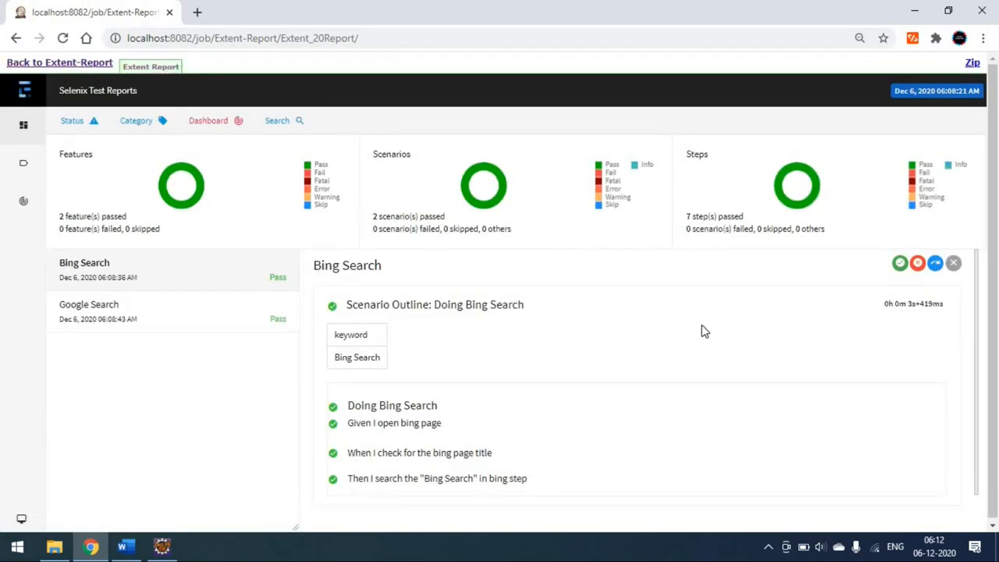
scroll(534, 345, "down", 1)
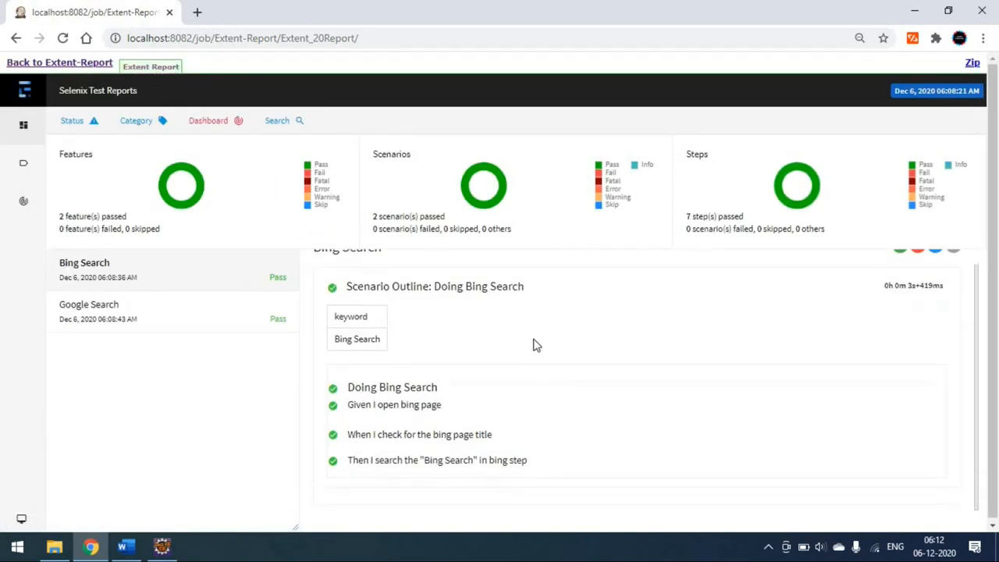
left_click(142, 312)
left_click(159, 276)
left_click(145, 323)
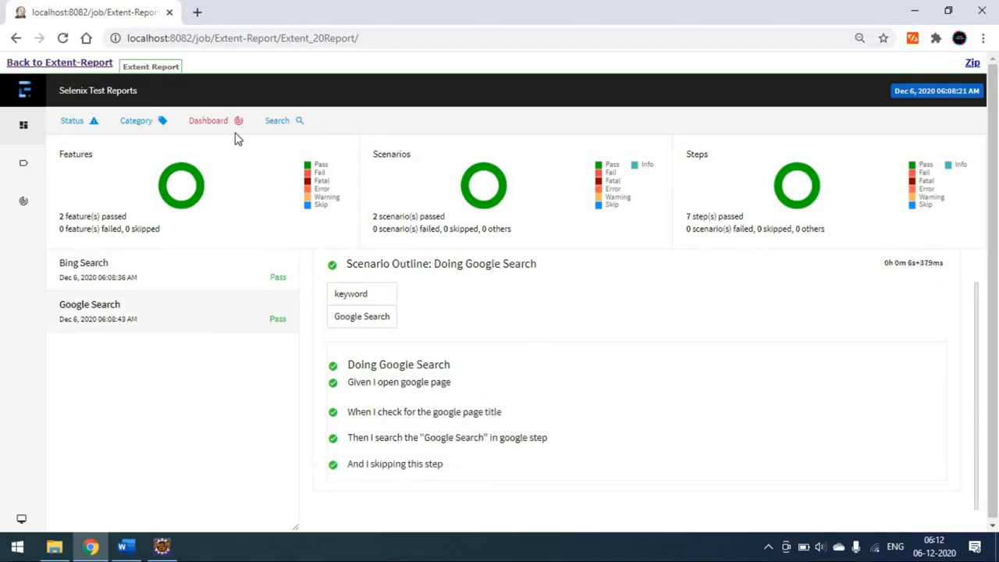
left_click(81, 65)
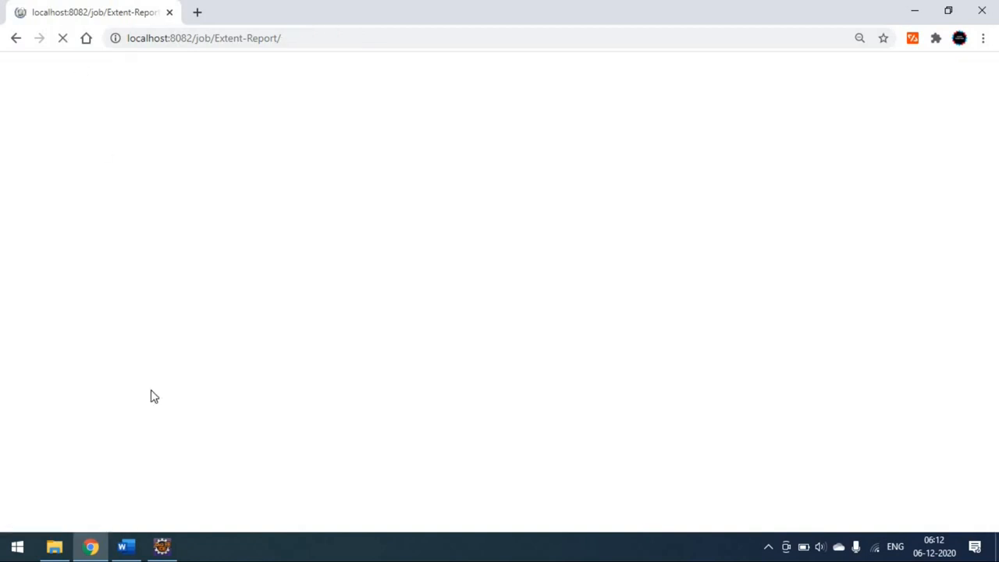
Step: Switch to Eclipse, maximize the local HtmlReport.html view, and examine its Bing Search and Google Search test results
left_click(161, 546)
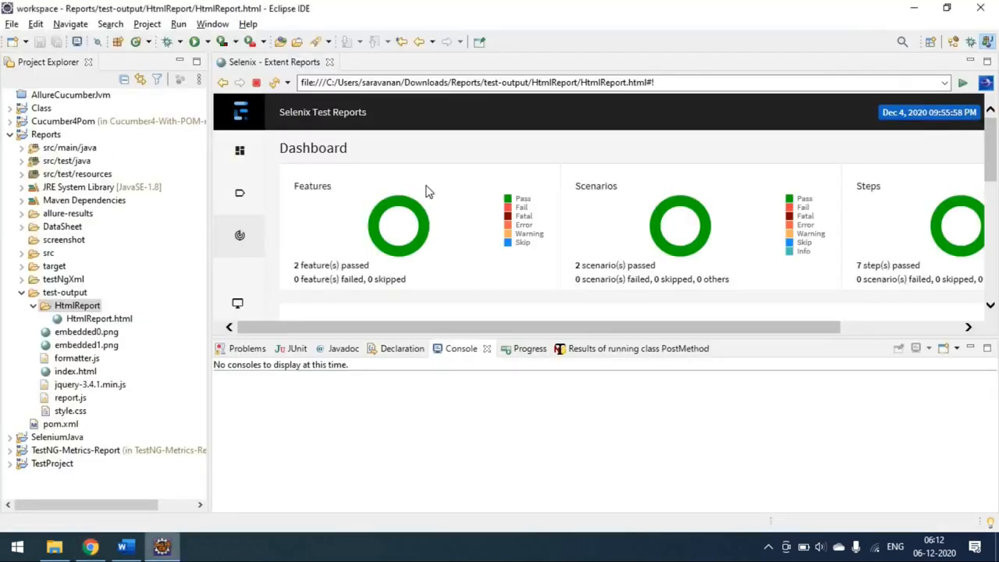
double_click(299, 64)
scroll(89, 196, "down", 2)
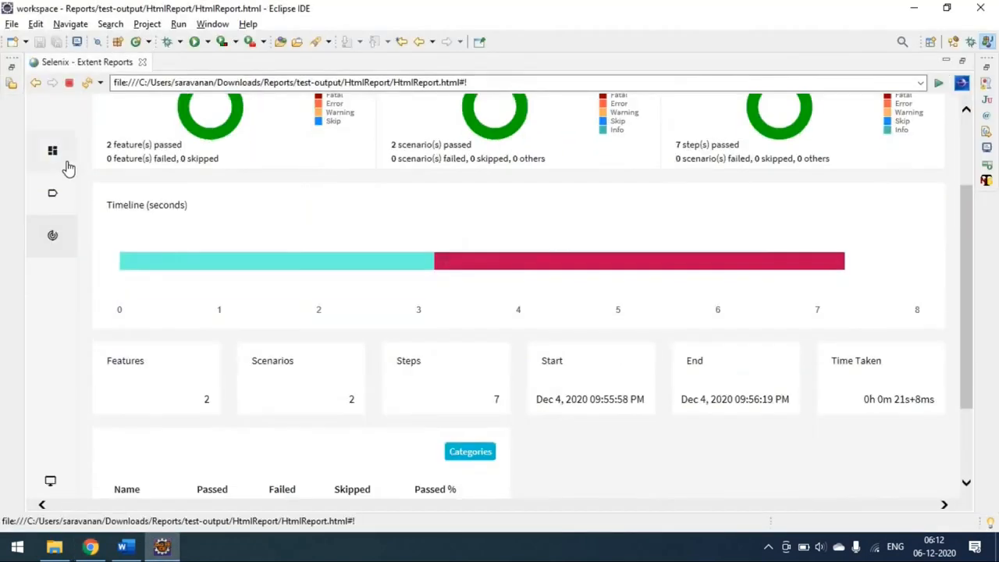
left_click(55, 152)
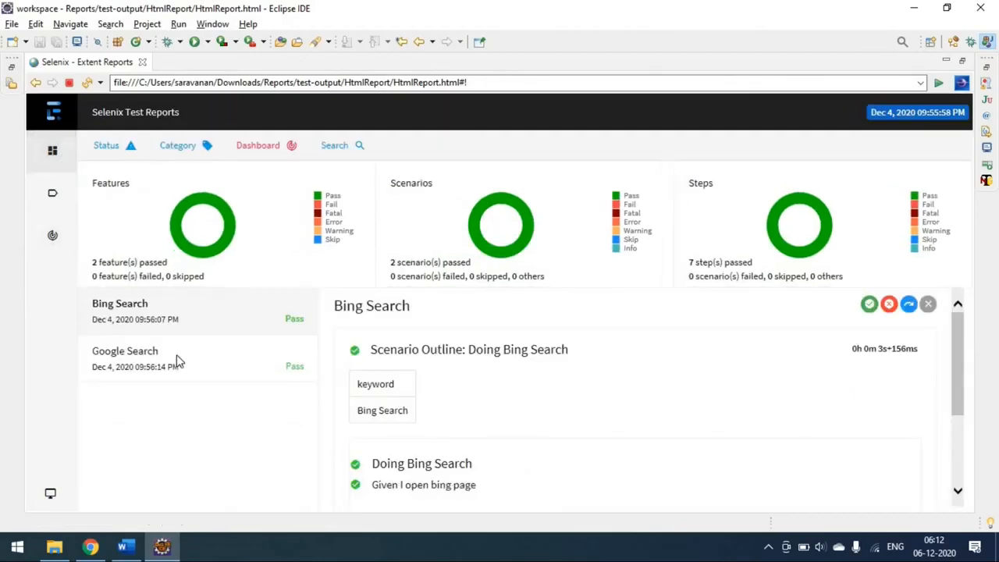
left_click(176, 360)
left_click(185, 316)
left_click(179, 364)
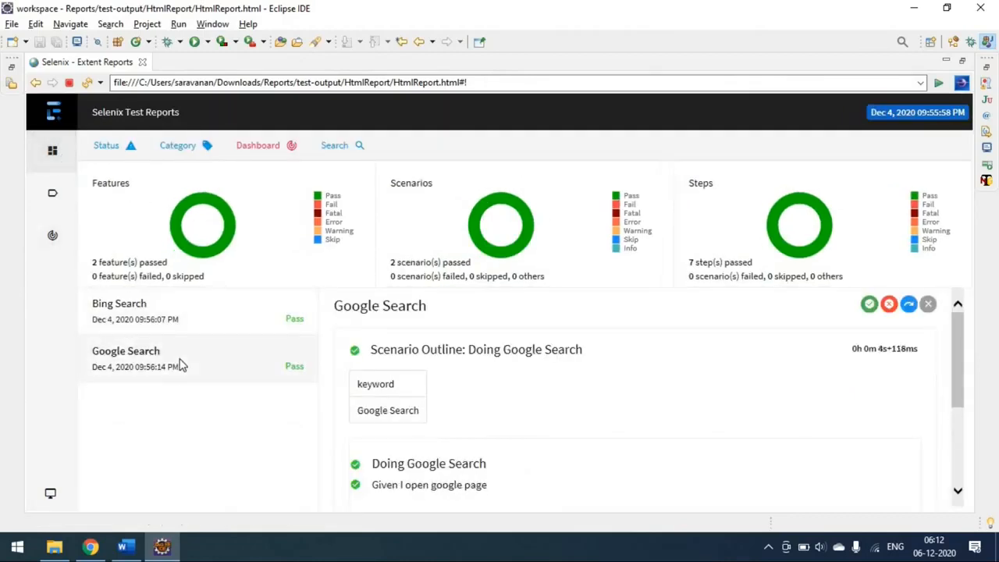
Step: Switch to Jenkins in Chrome, reopen the published Extent Report for comparison, and go back to the Extent-Report project page
left_click(91, 547)
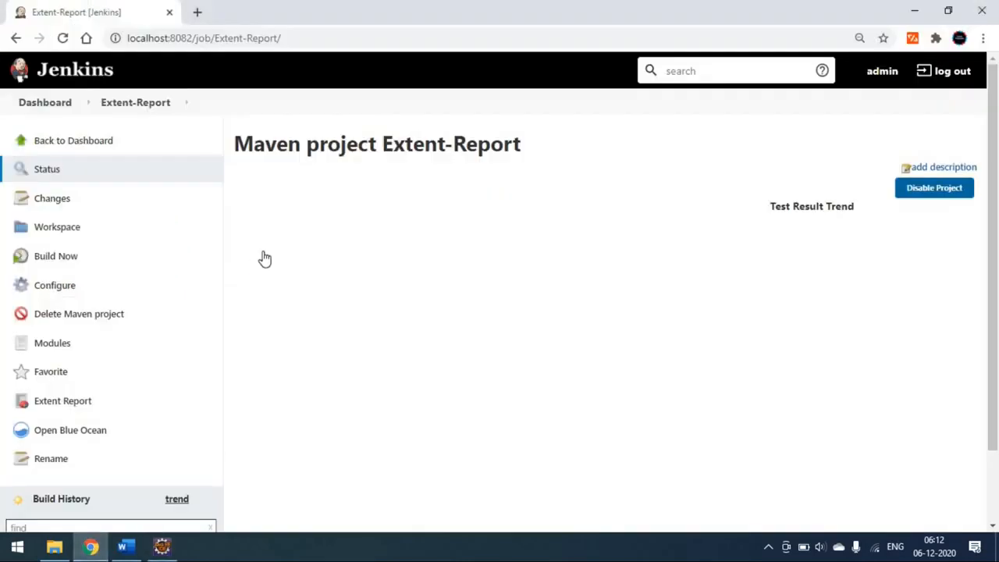
left_click(65, 401)
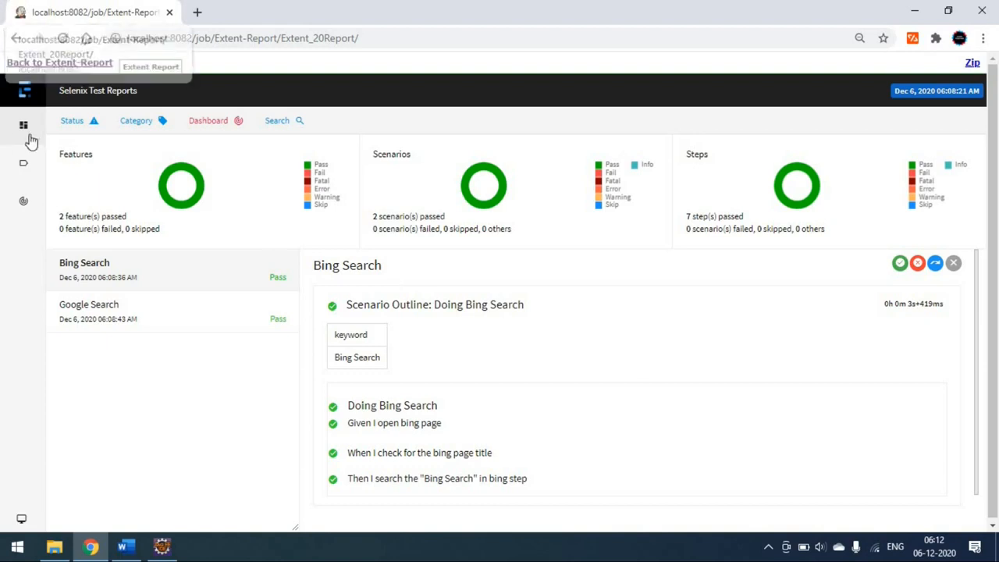
left_click(58, 66)
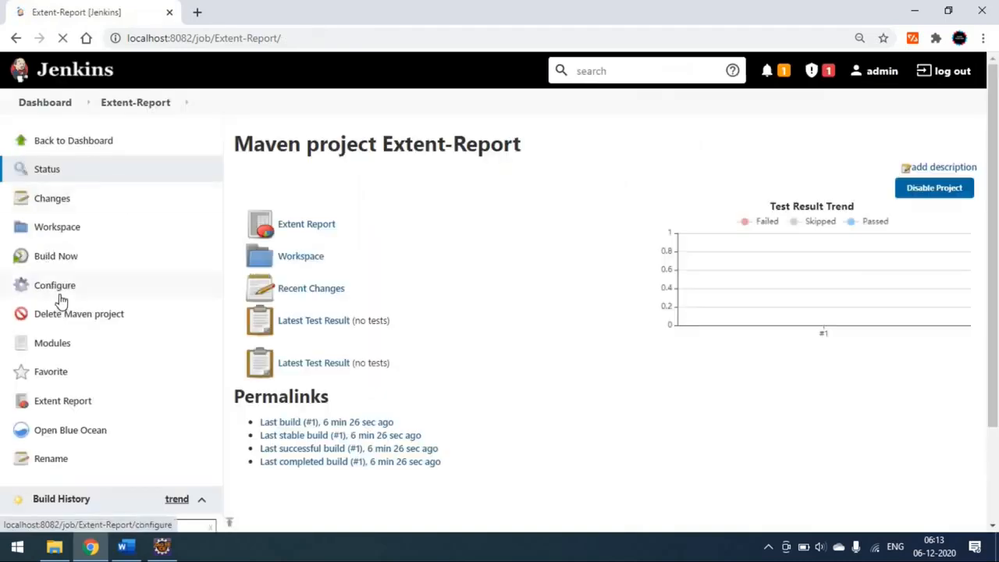
Step: Open the Extent-Report job configuration and review its root POM, Maven goals and Publish HTML reports settings
left_click(59, 287)
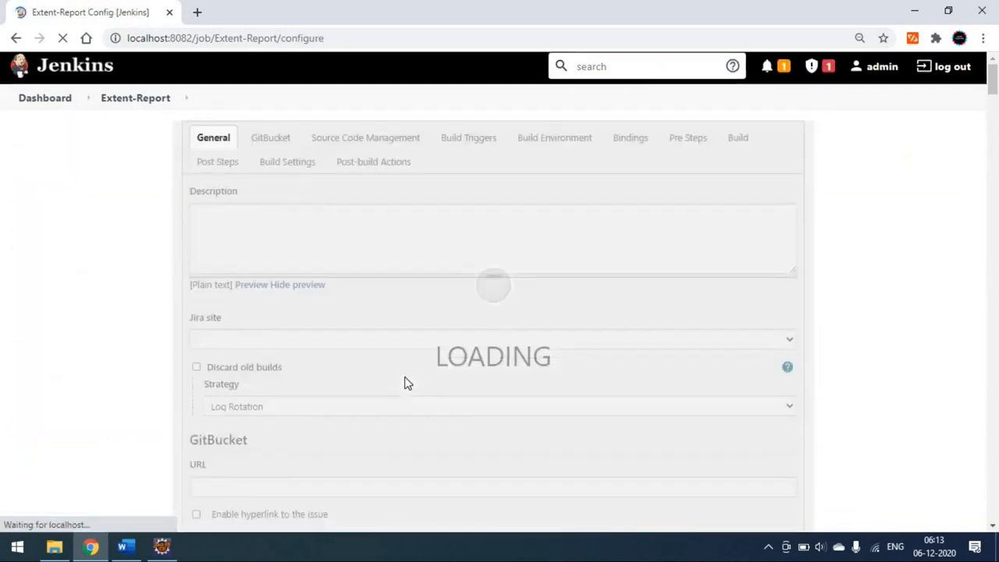
scroll(406, 382, "down", 4)
scroll(120, 349, "down", 10)
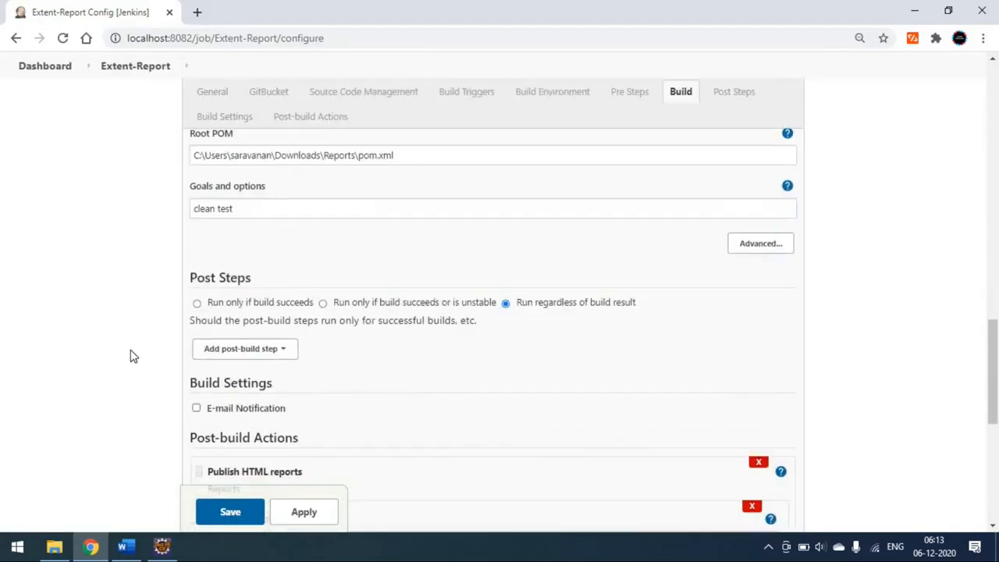
scroll(132, 356, "down", 5)
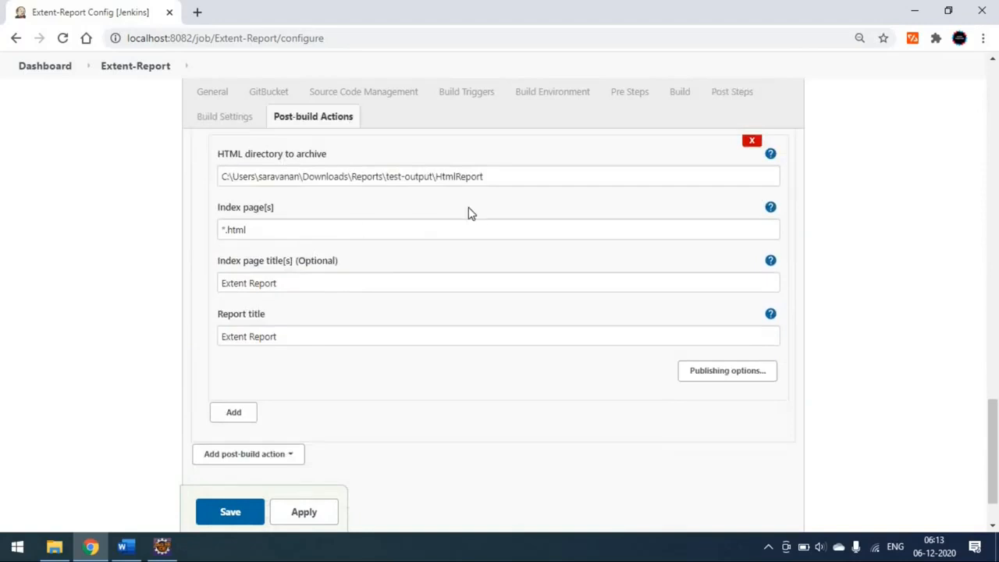
scroll(343, 305, "down", 2)
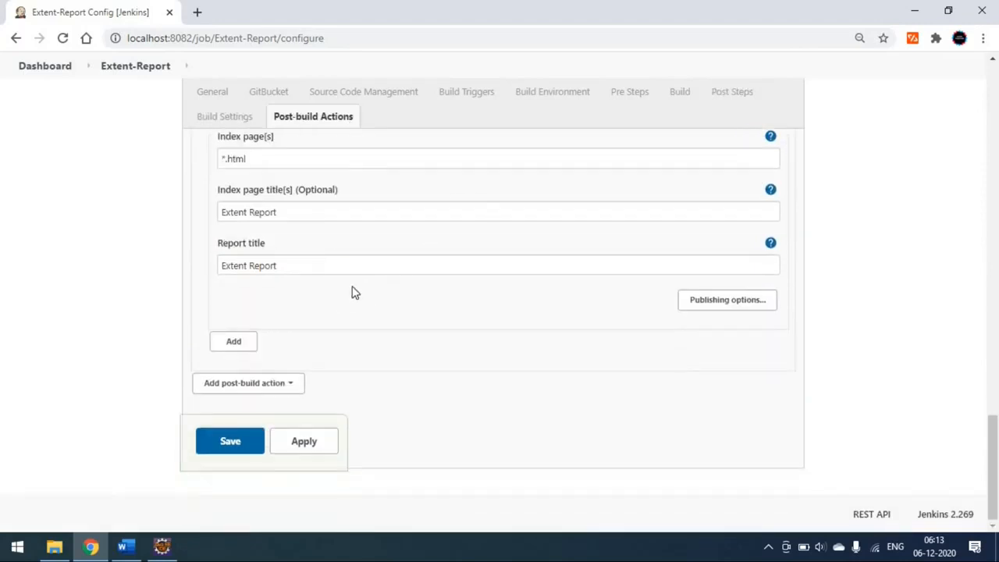
Step: Look back through the job configuration from the post-build actions up to the build triggers and source code management settings
scroll(352, 316, "up", 2)
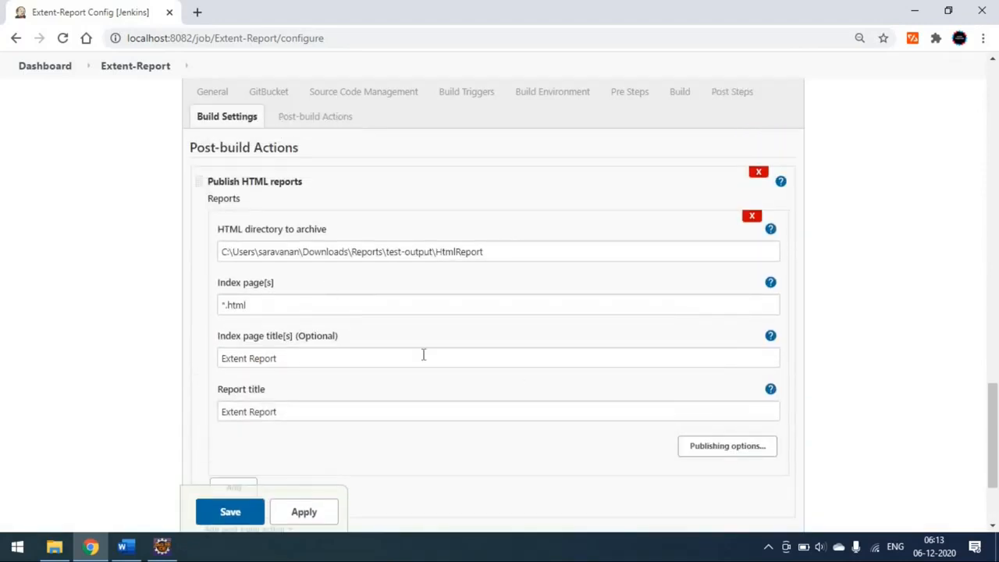
scroll(423, 355, "up", 6)
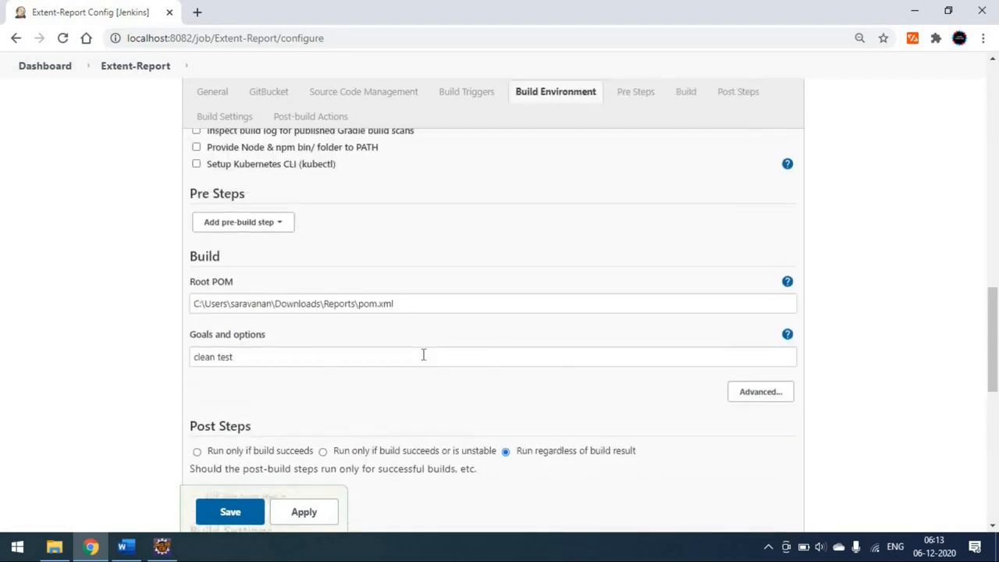
scroll(423, 355, "up", 5)
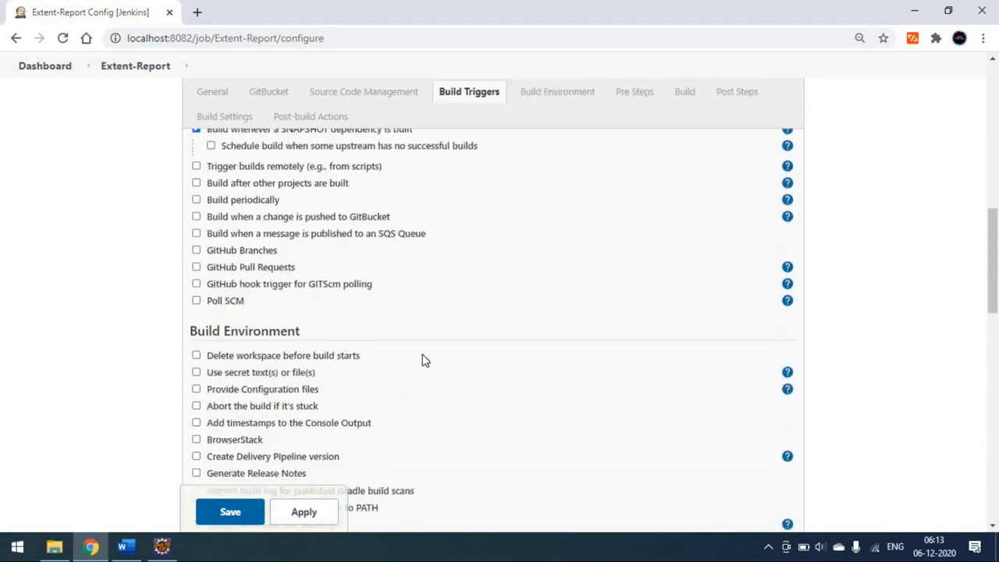
scroll(423, 359, "up", 3)
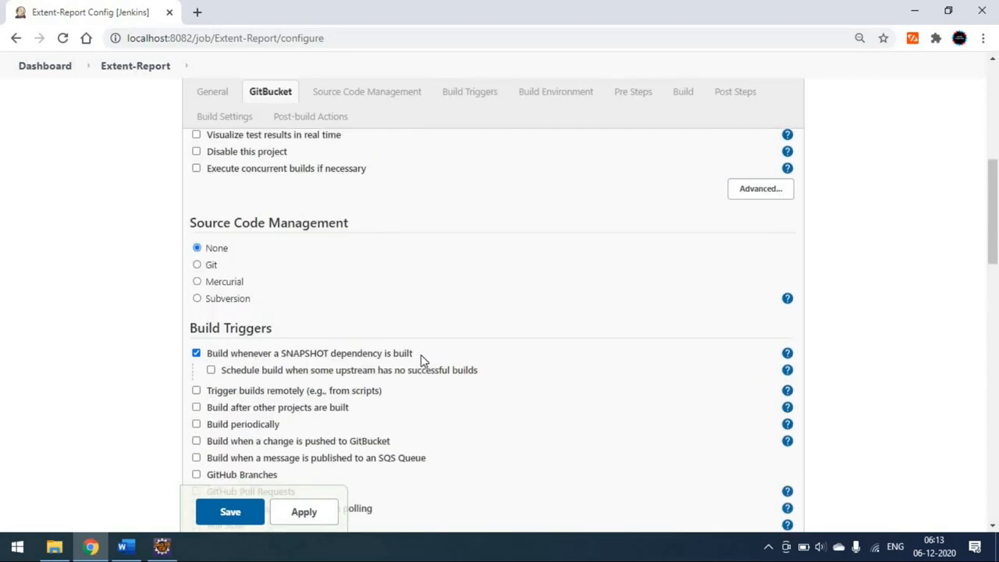
scroll(351, 348, "up", 2)
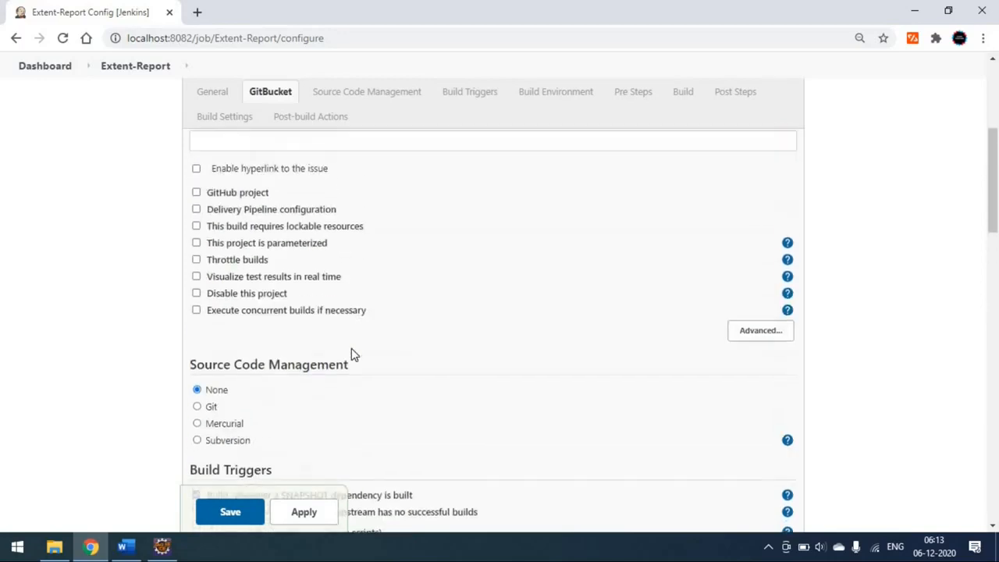